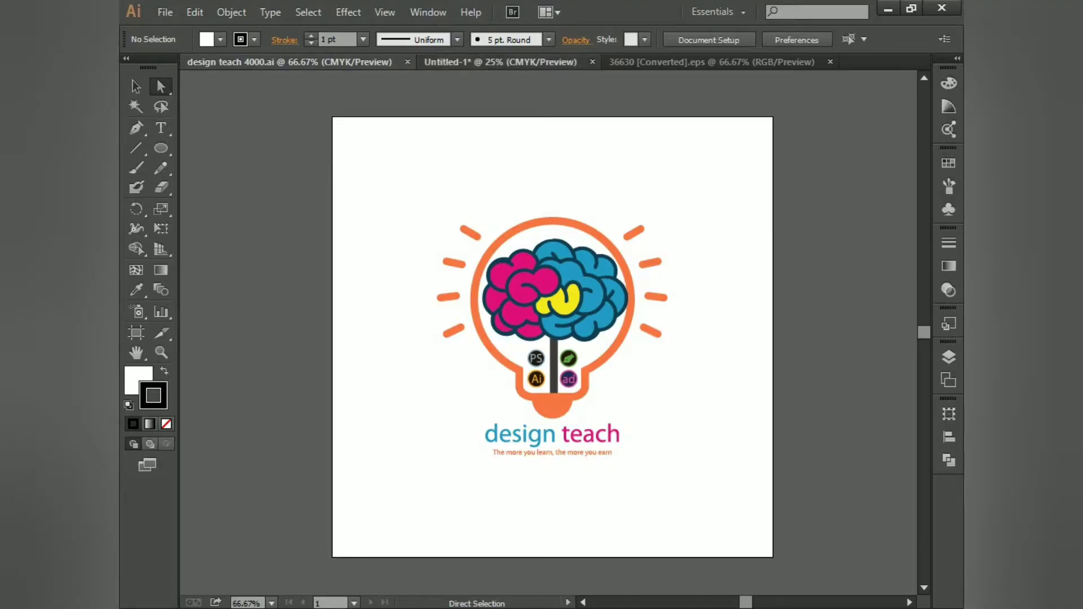
# Switch to the Untitled-1 document and draw a black circle about 2.4 in across near the artboard's upper-left corner
pyautogui.click(500, 62)
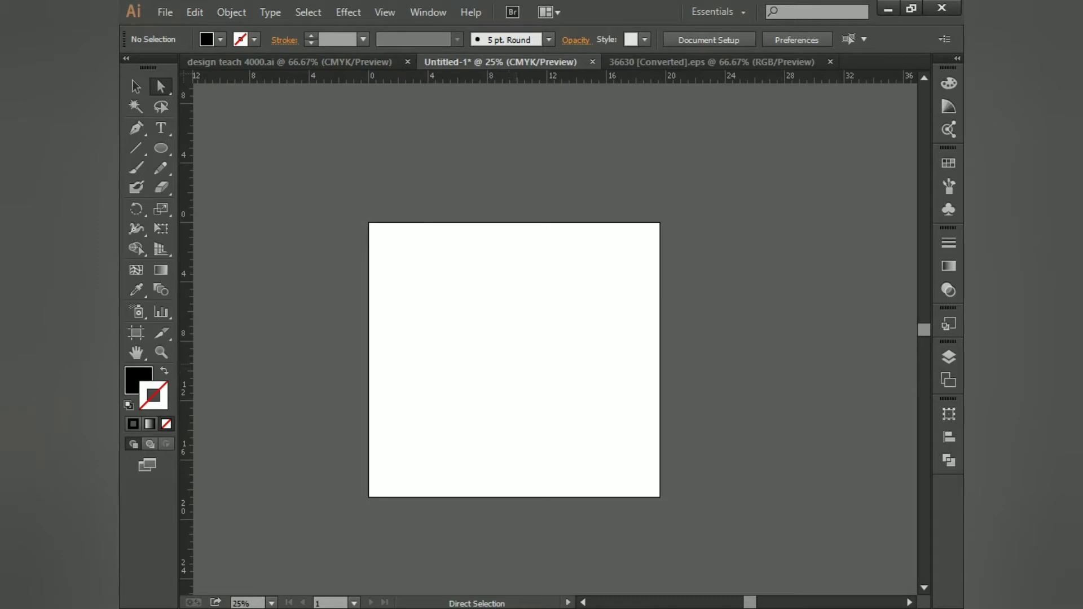
pyautogui.moveTo(513, 366); pyautogui.dragTo(508, 332)
pyautogui.scroll(2, 468, 314)
pyautogui.click(160, 148)
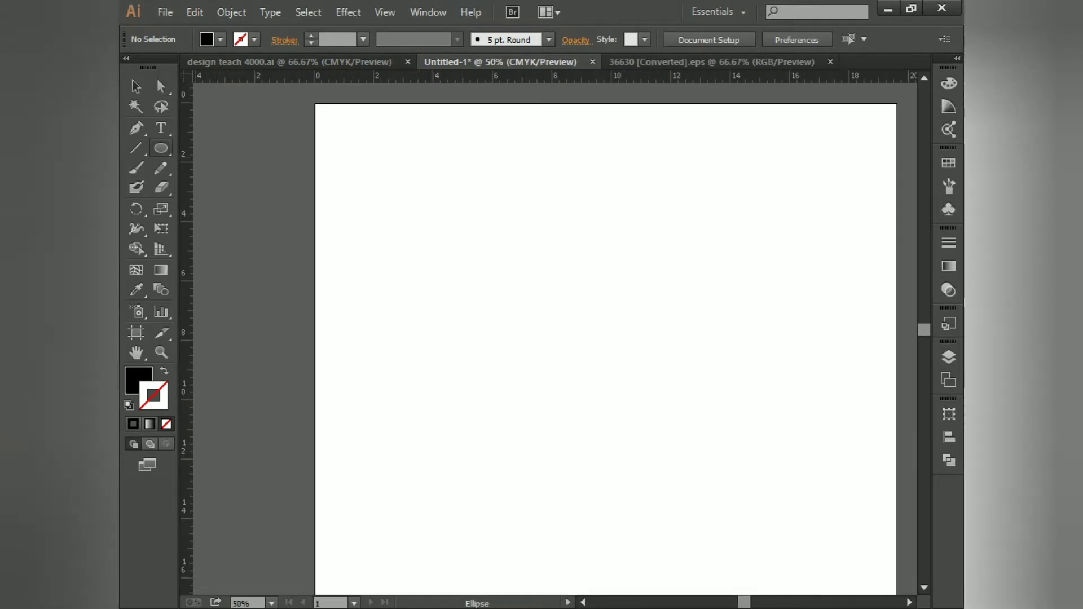
pyautogui.moveTo(350, 146); pyautogui.dragTo(423, 217)
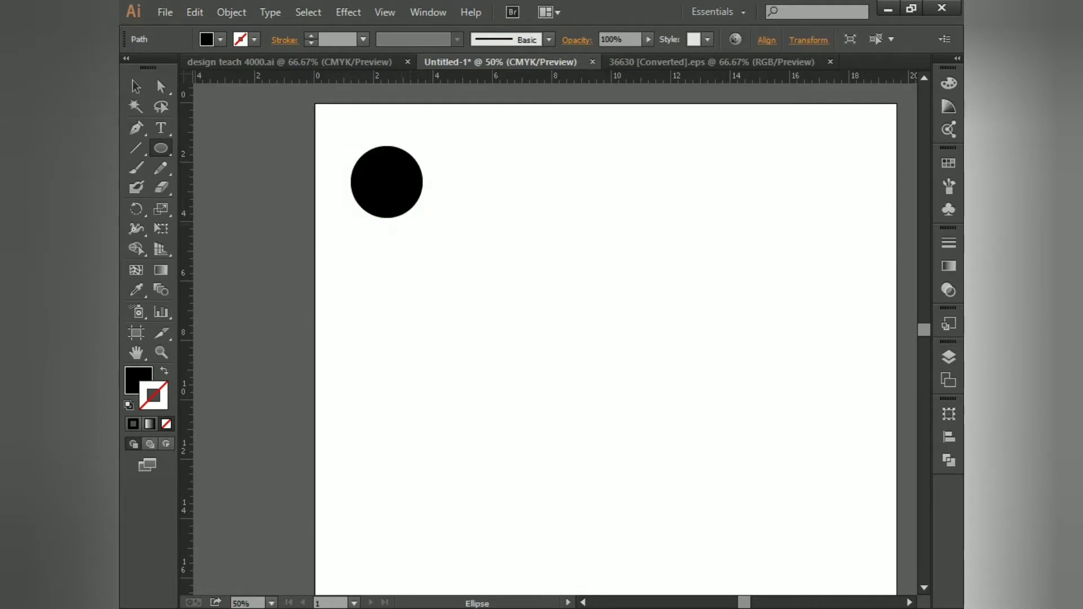
pyautogui.click(136, 86)
pyautogui.hotkey('ctrl', 'shift', 'a')
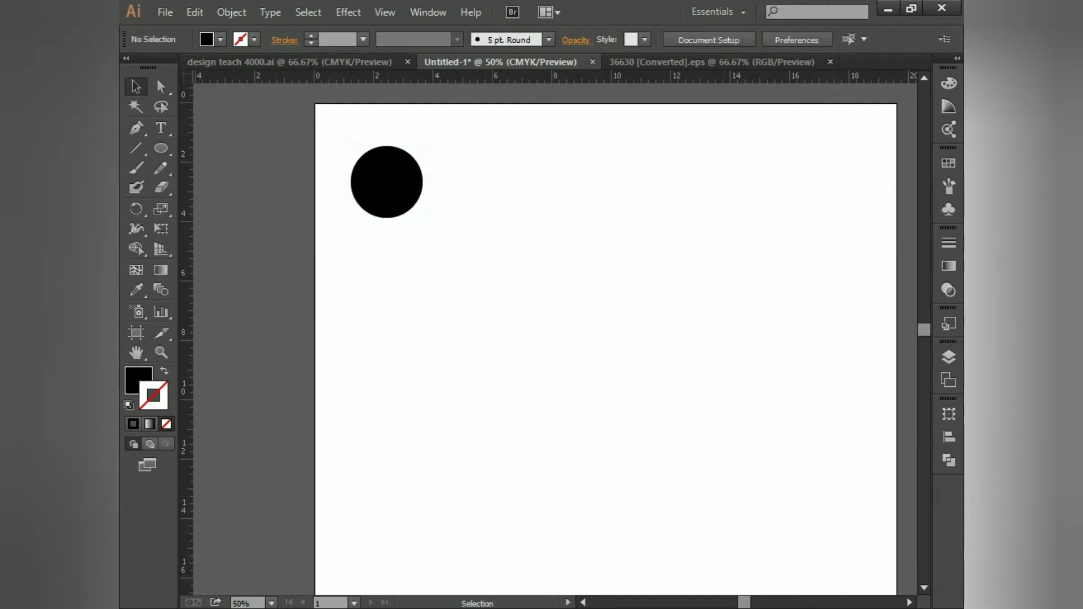
# Copy and paste the black circle onto the artboard and delete the pasted copy
pyautogui.click(385, 195)
pyautogui.hotkey('ctrl', 'shift', 'a')
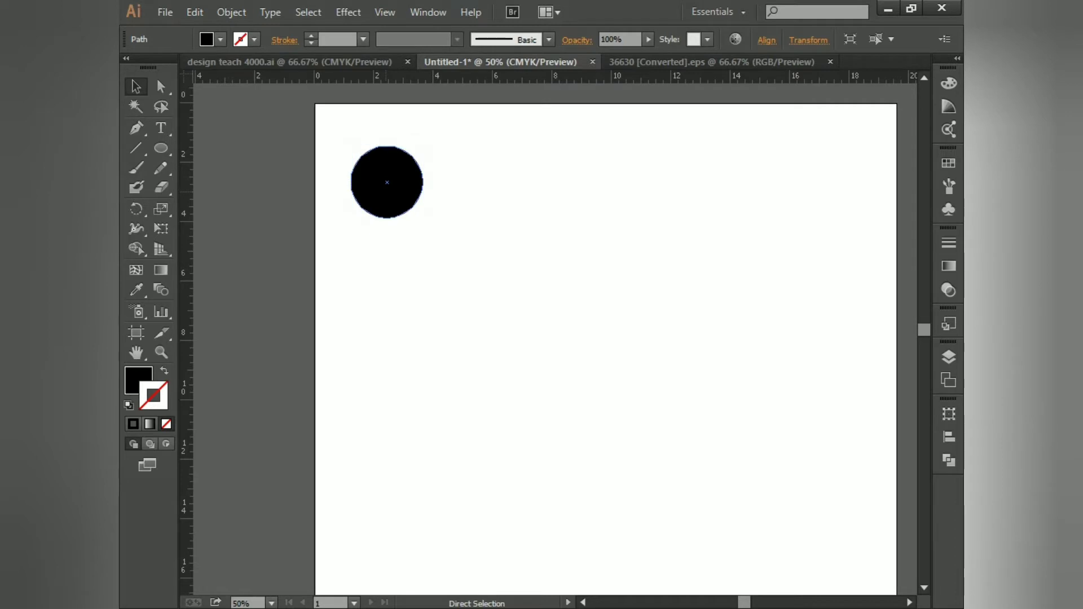
pyautogui.hotkey('ctrl', 'a')
pyautogui.hotkey('ctrl', 'c')
pyautogui.hotkey('ctrl', 'v')
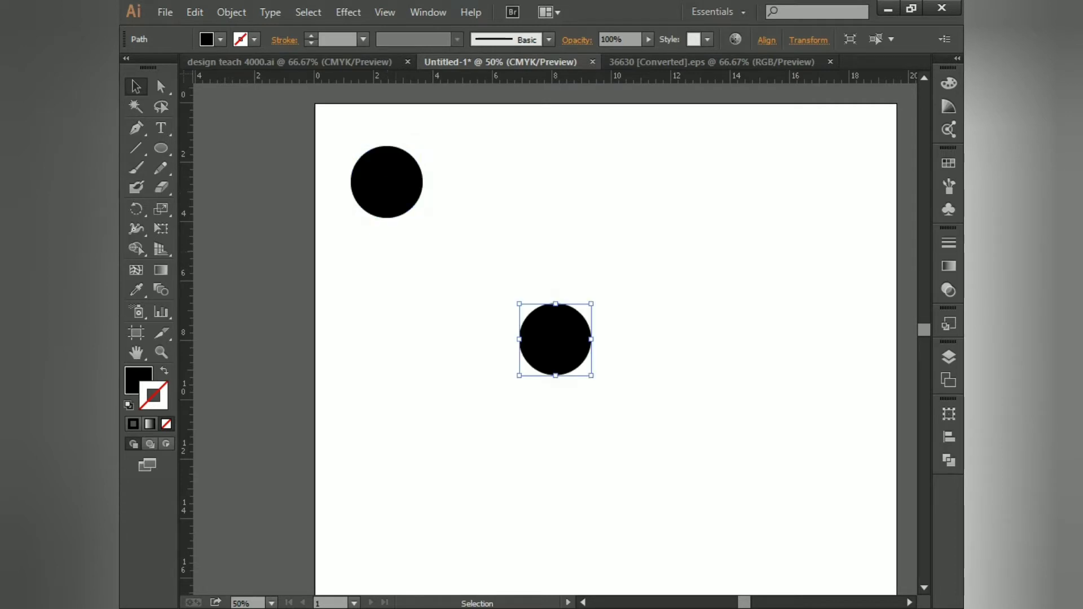
pyautogui.hotkey('ctrl', 'shift', 'a')
pyautogui.moveTo(644, 265); pyautogui.dragTo(564, 374)
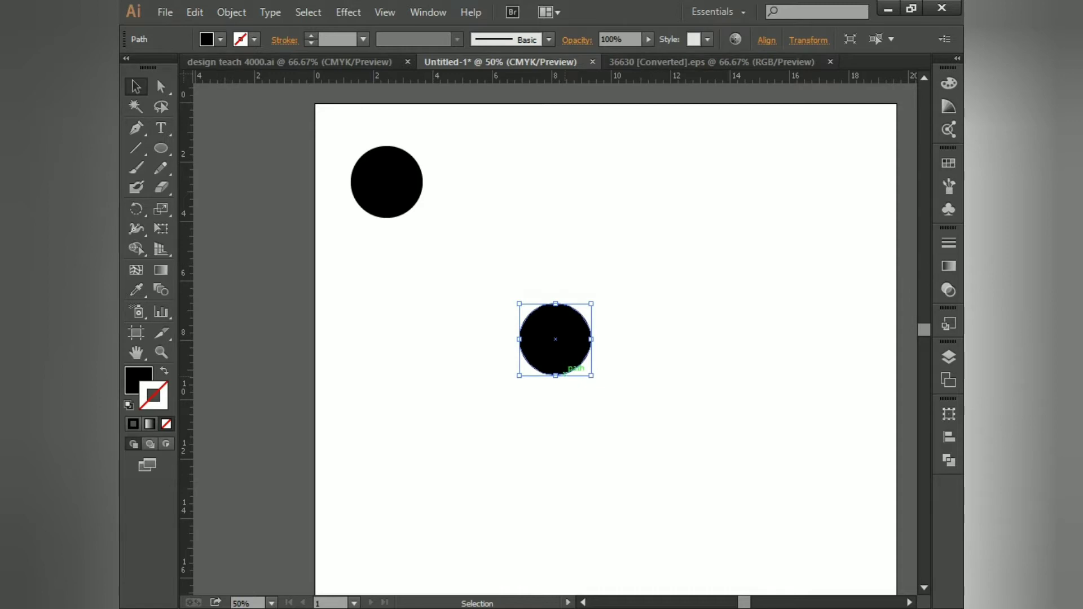
pyautogui.press('Delete')
# Try duplicating the circle horizontally to its right and undo the copies
pyautogui.click(395, 210)
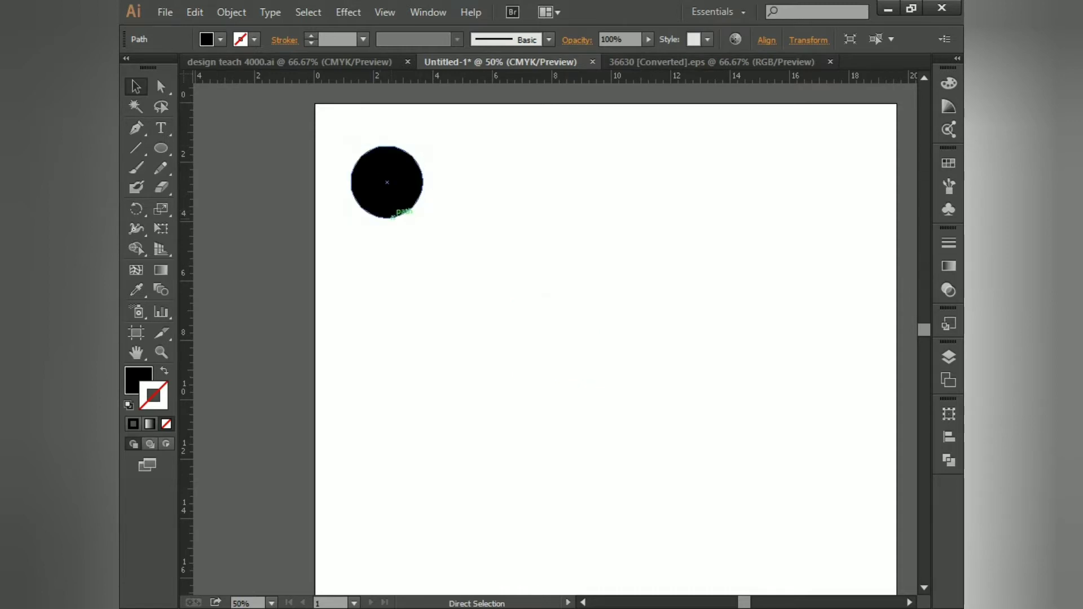
pyautogui.click(418, 204)
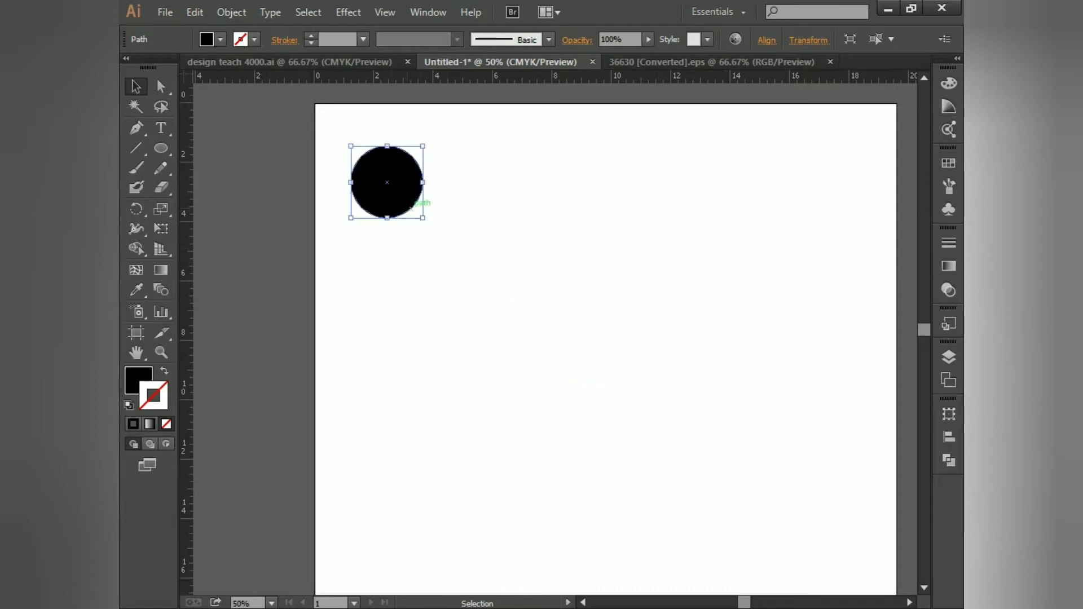
pyautogui.moveTo(418, 204); pyautogui.dragTo(554, 204)
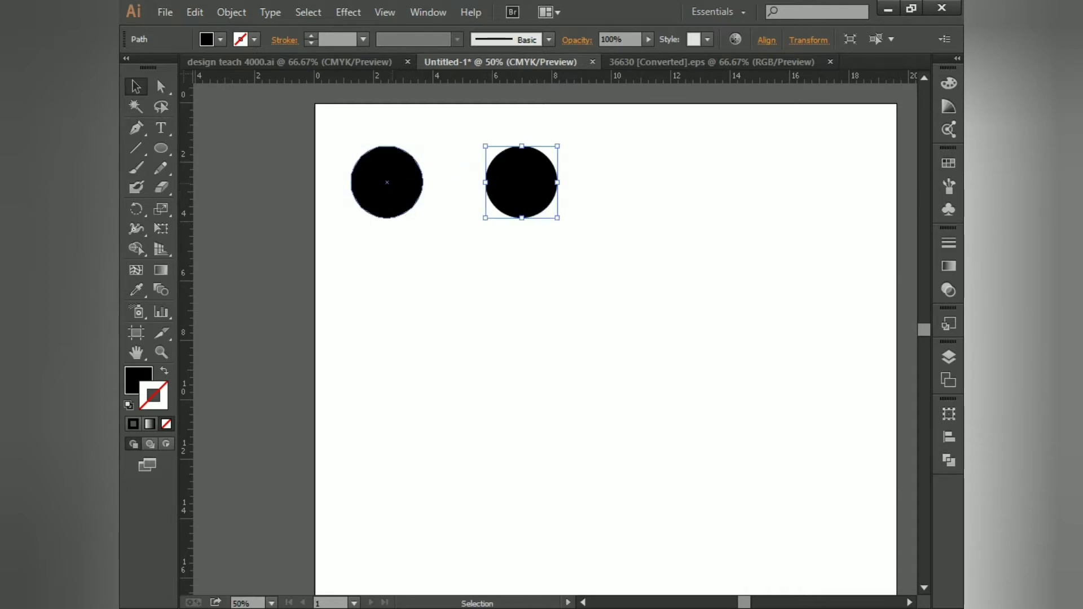
pyautogui.hotkey('ctrl', 'shift', 'a')
pyautogui.moveTo(538, 186); pyautogui.dragTo(634, 186)
pyautogui.hotkey('ctrl', 'z')
pyautogui.hotkey('ctrl', 'z')
pyautogui.hotkey('ctrl', 'z')
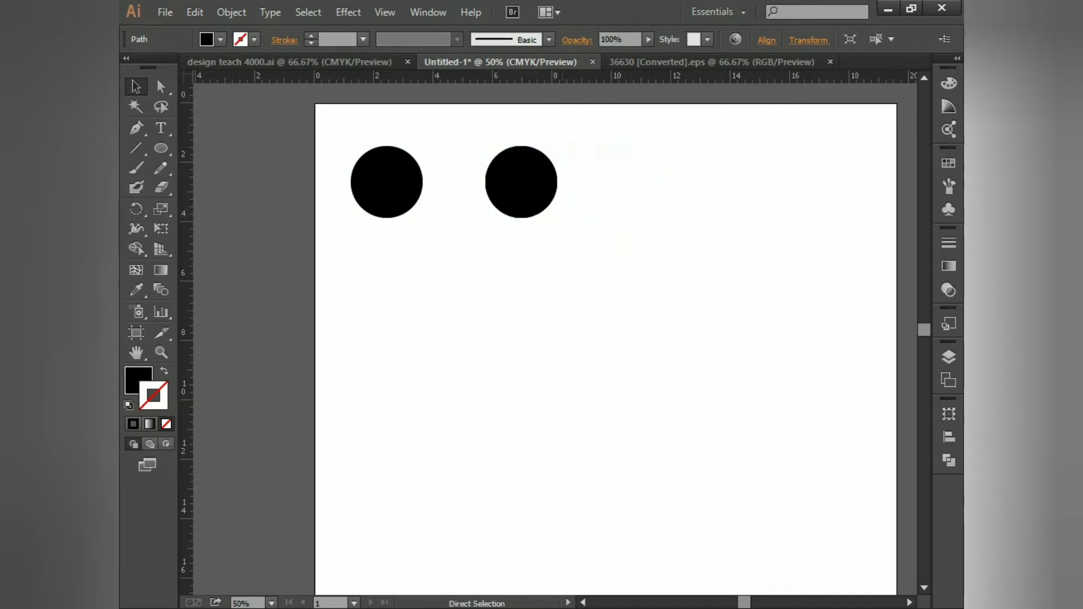
pyautogui.moveTo(562, 215); pyautogui.dragTo(528, 222)
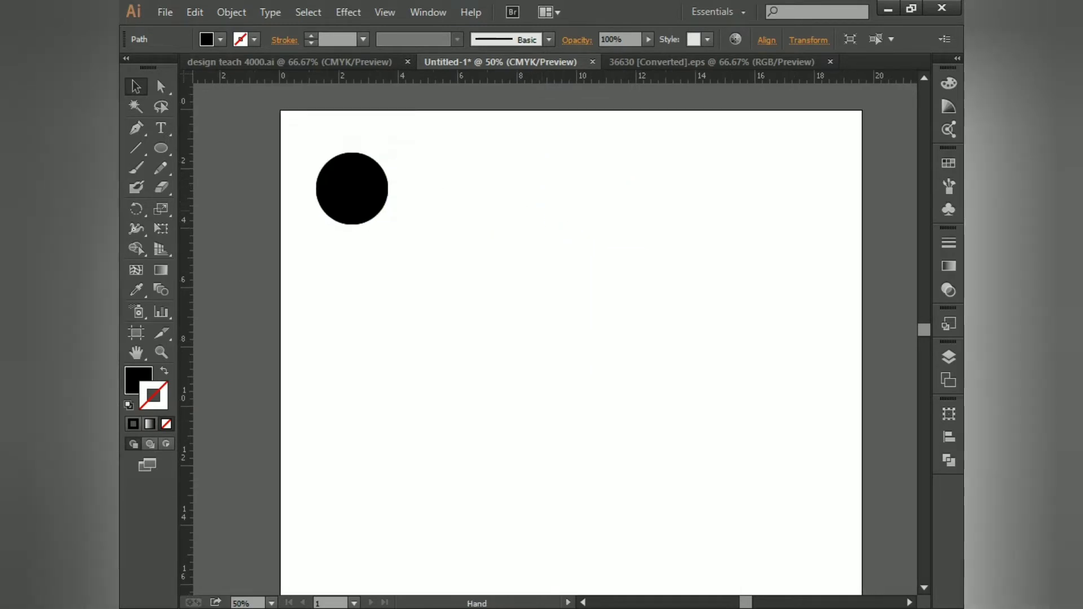
pyautogui.hotkey('ctrl', 'z')
pyautogui.hotkey('ctrl', 'z')
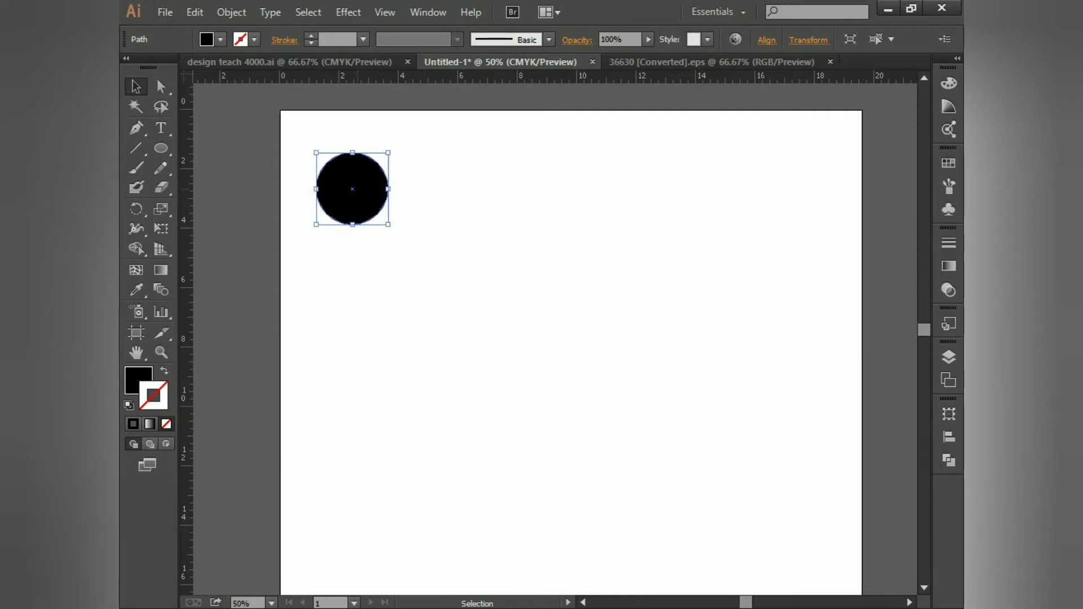
# Copy the circle about 3.25 in to the right and repeat the transformation to make an evenly spaced row of six
pyautogui.moveTo(352, 189); pyautogui.dragTo(448, 189)
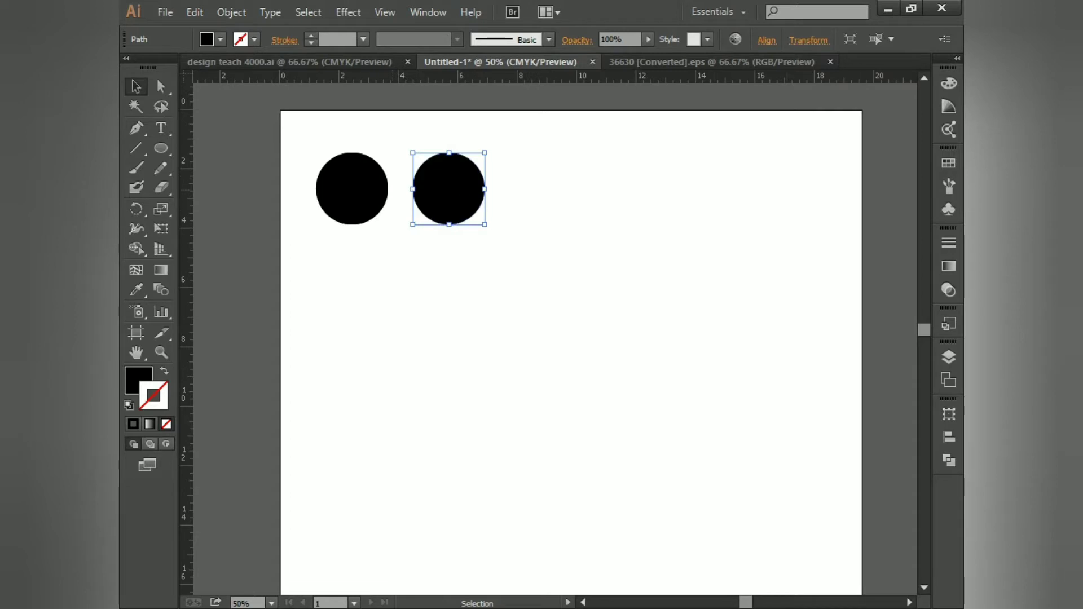
pyautogui.hotkey('ctrl', 'd')
pyautogui.hotkey('ctrl', 'd')
pyautogui.hotkey('ctrl', 'd')
pyautogui.hotkey('ctrl', 'd')
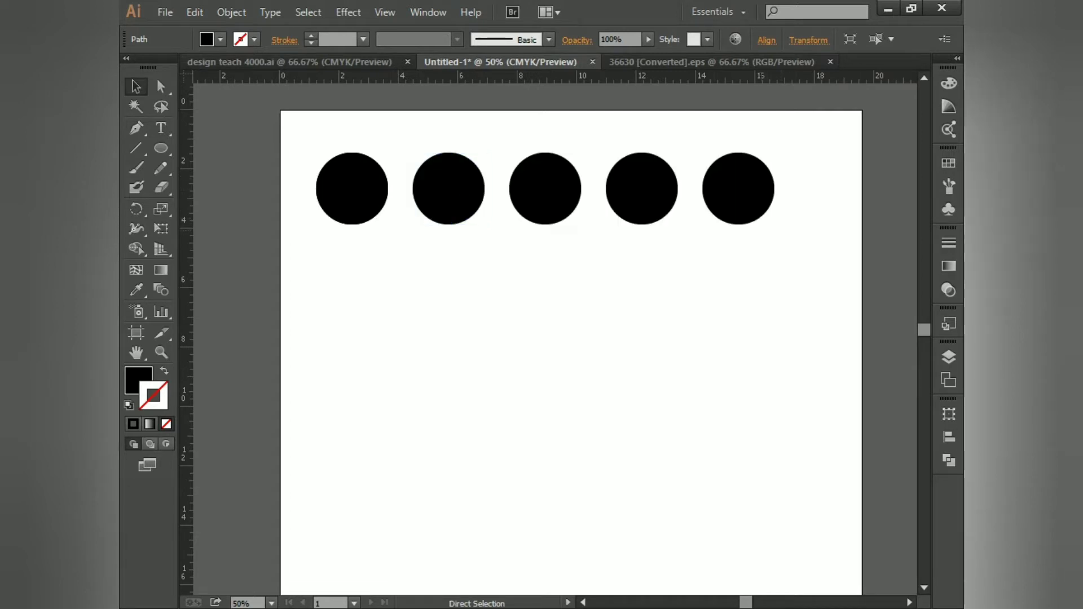
# Copy the row of circles downward just below itself and repeat the transformation to build six rows of six
pyautogui.moveTo(298, 137); pyautogui.dragTo(899, 225)
pyautogui.moveTo(845, 191); pyautogui.dragTo(816, 274)
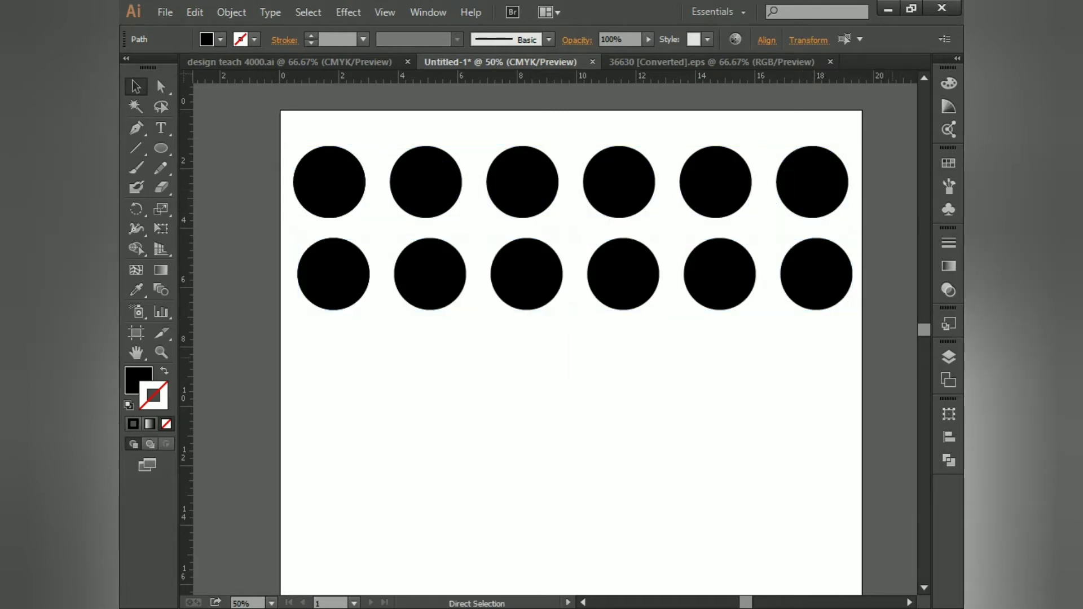
pyautogui.hotkey('ctrl', 'd')
pyautogui.hotkey('ctrl', 'd')
pyautogui.hotkey('ctrl', '-')
pyautogui.hotkey('ctrl', '-')
pyautogui.hotkey('ctrl', '-')
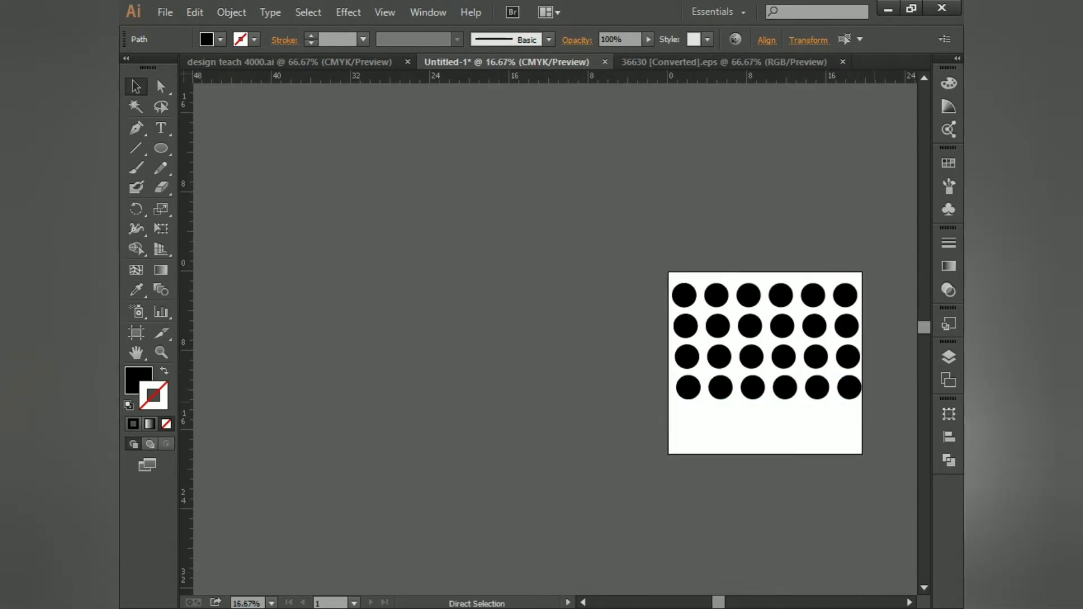
pyautogui.hotkey('ctrl', 'd')
pyautogui.moveTo(866, 402); pyautogui.dragTo(799, 398)
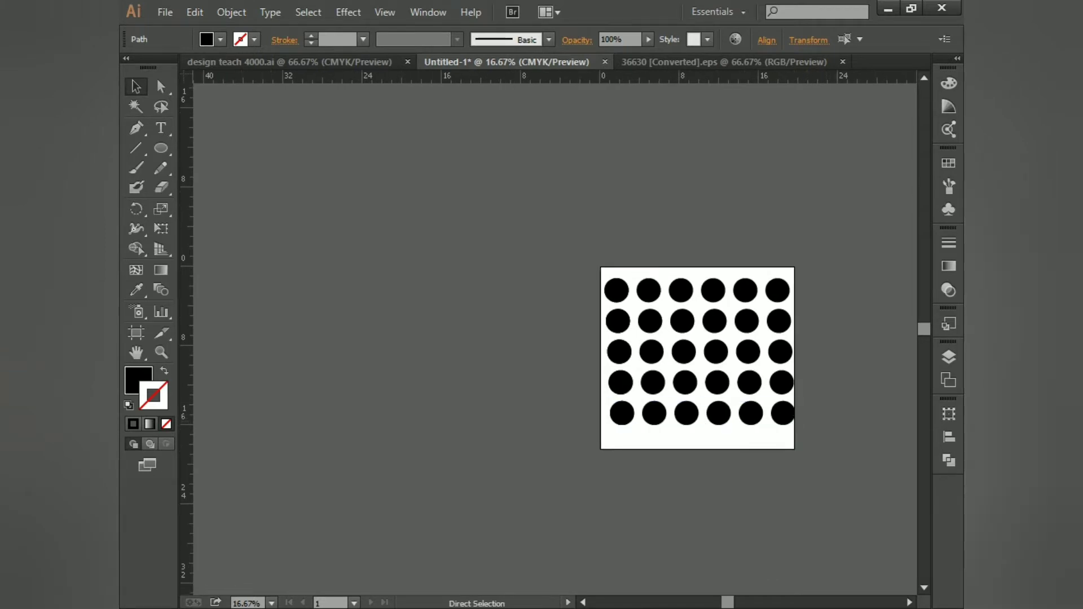
pyautogui.hotkey('ctrl', 'd')
# Shrink the circle grid to about 2.4 in wide near the artboard's lower-left corner and copy it upward twice at even spacing
pyautogui.moveTo(558, 251); pyautogui.dragTo(486, 488)
pyautogui.scroll(4, 673, 353)
pyautogui.moveTo(472, 534); pyautogui.dragTo(439, 349)
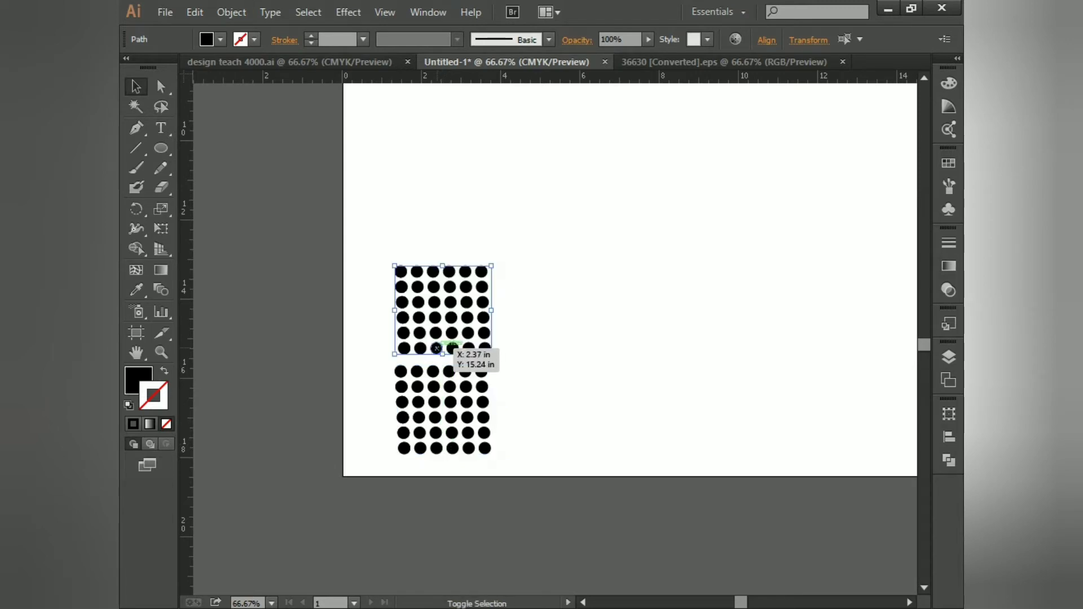
pyautogui.hotkey('ctrl', 'd')
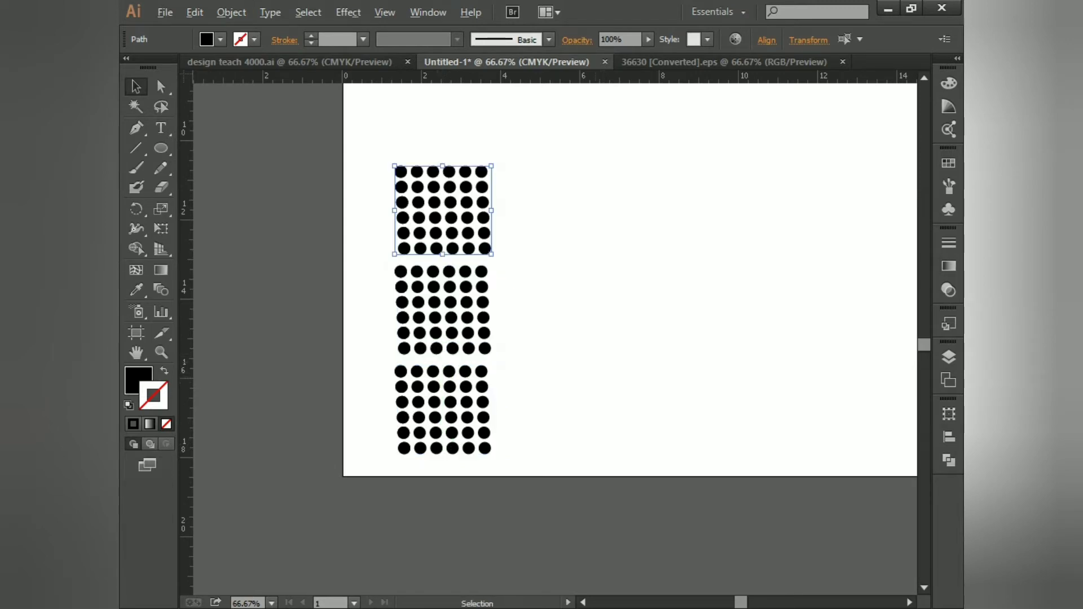
pyautogui.scroll(-3, 594, 363)
pyautogui.moveTo(594, 362); pyautogui.dragTo(585, 425)
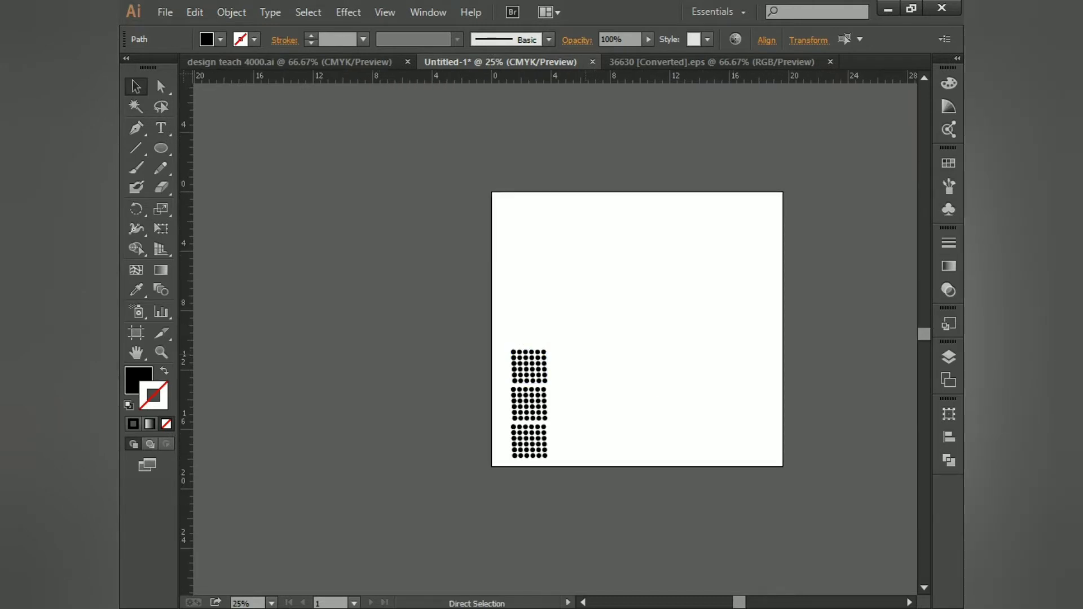
pyautogui.hotkey('ctrl', 's')
pyautogui.write('s')
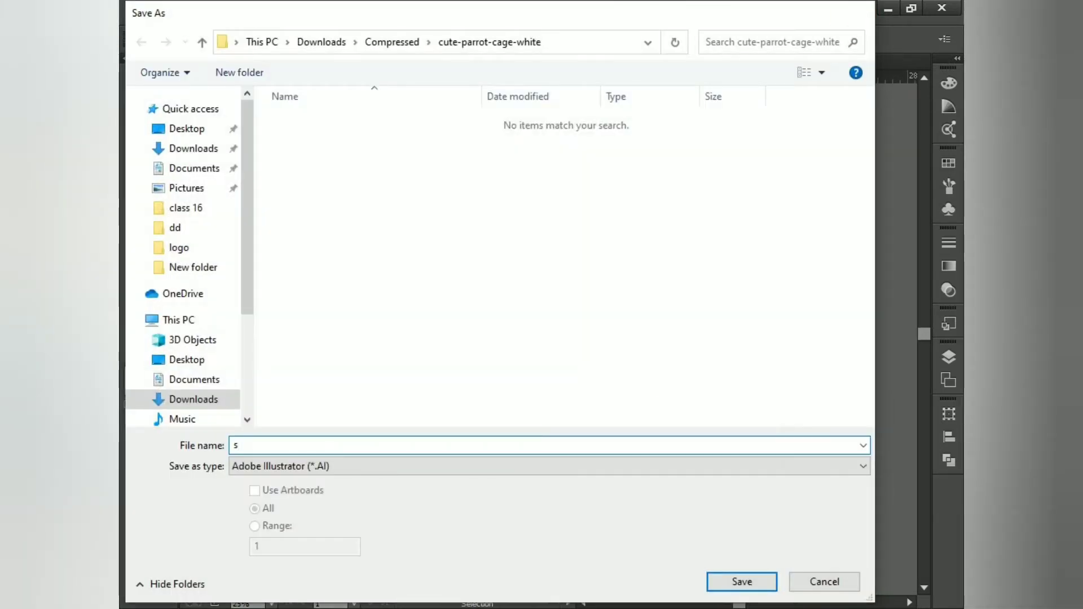
pyautogui.press('Escape')
# Repeat the upward copy four more times to complete a column of seven small circle grids
pyautogui.hotkey('ctrl', 'd')
pyautogui.hotkey('ctrl', 'd')
pyautogui.hotkey('ctrl', 'd')
pyautogui.hotkey('ctrl', 'd')
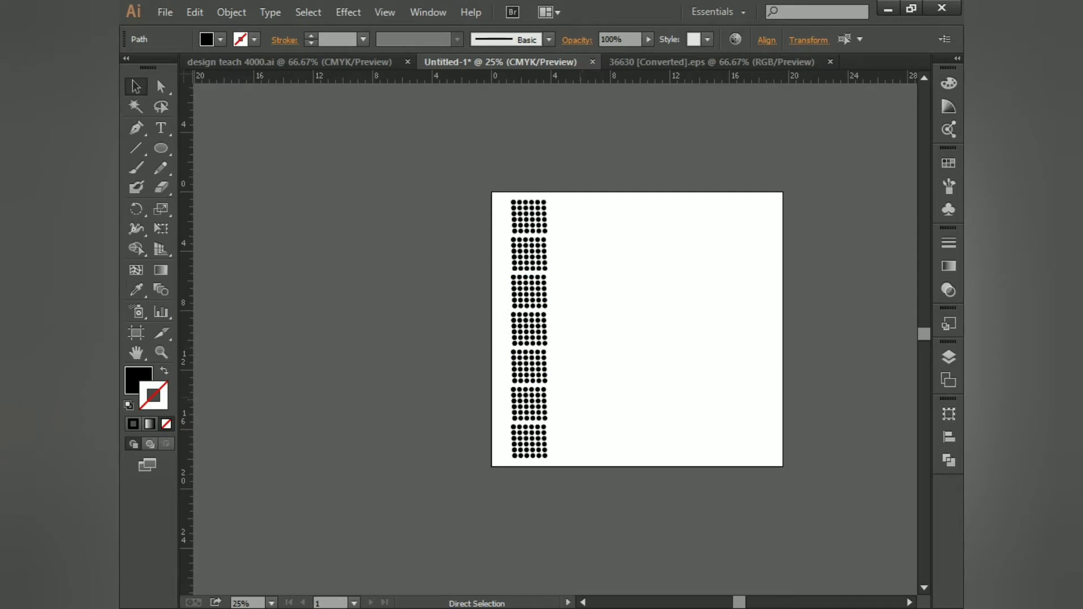
# Copy the whole column of circle grids to the right and repeat the transformation until there are five columns
pyautogui.moveTo(472, 168); pyautogui.dragTo(594, 438)
pyautogui.hotkey('ctrl', 'd')
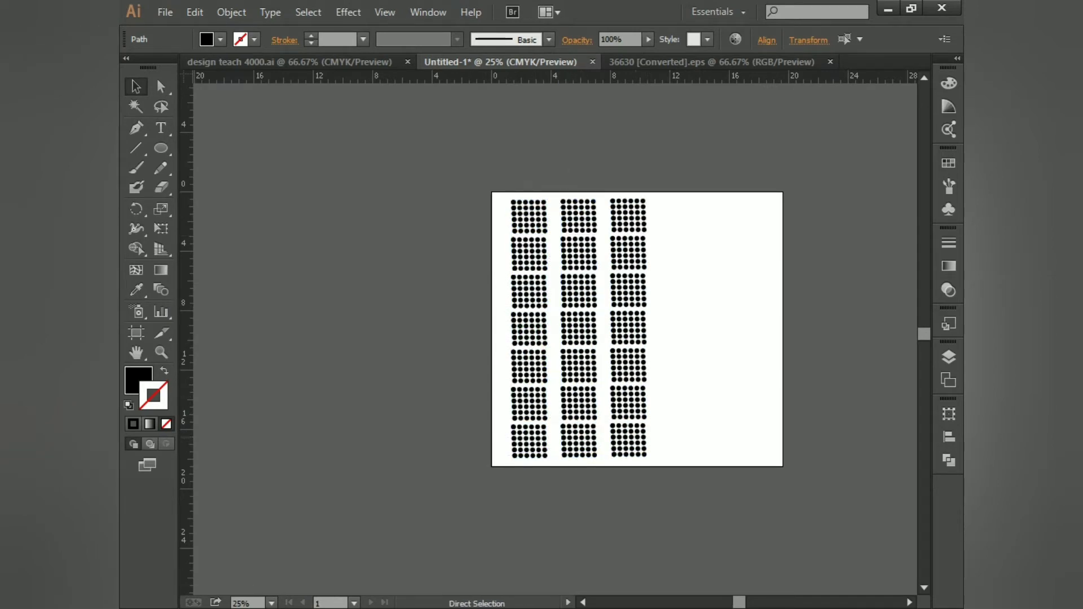
pyautogui.hotkey('ctrl', 'd')
pyautogui.hotkey('ctrl', 'd')
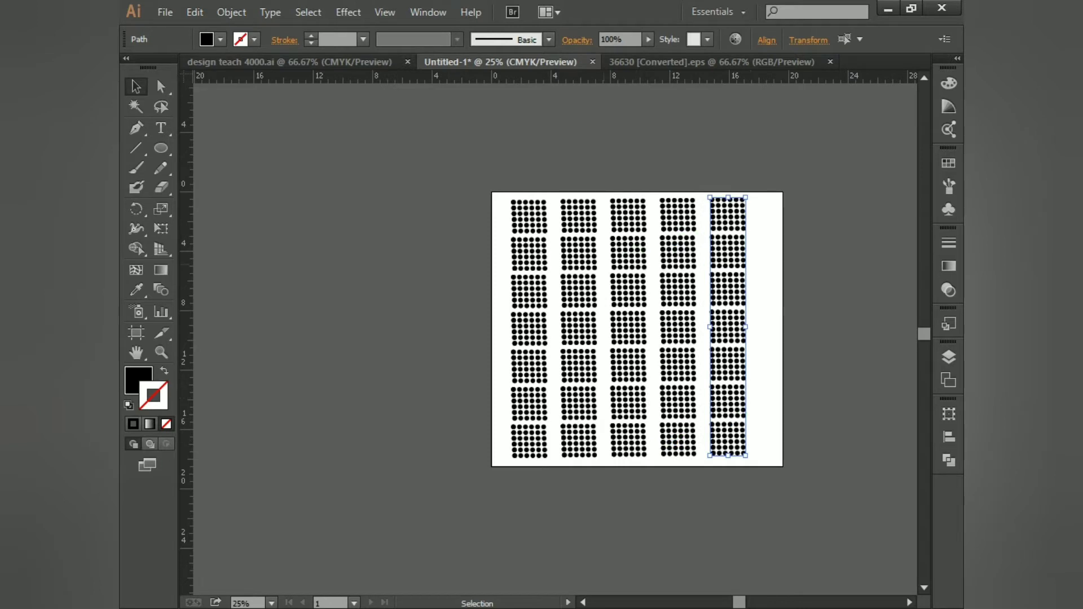
# Delete all the circle grids and add the point text "Design" on the empty artboard
pyautogui.hotkey('ctrl', 'a')
pyautogui.press('Delete')
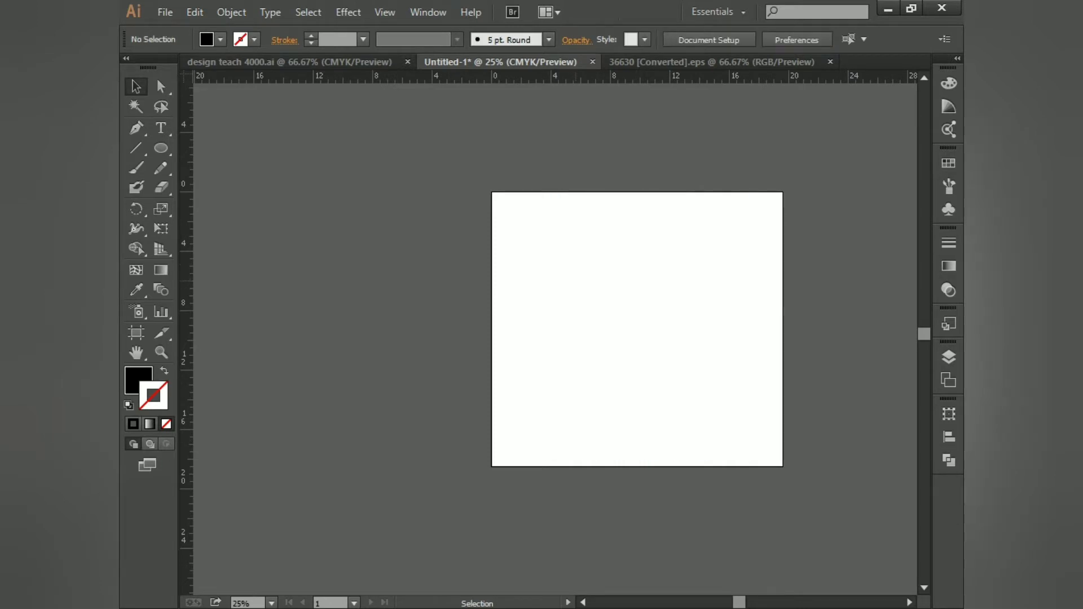
pyautogui.hotkey('ctrl', '1')
pyautogui.press('t')
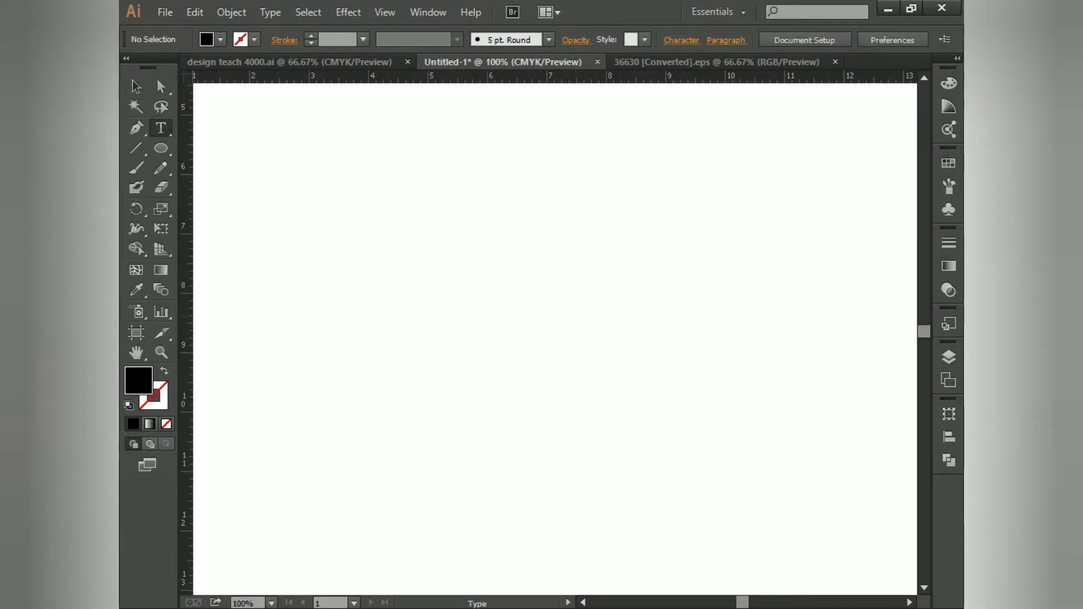
pyautogui.hotkey('ctrl', '-')
pyautogui.hotkey('ctrl', '-')
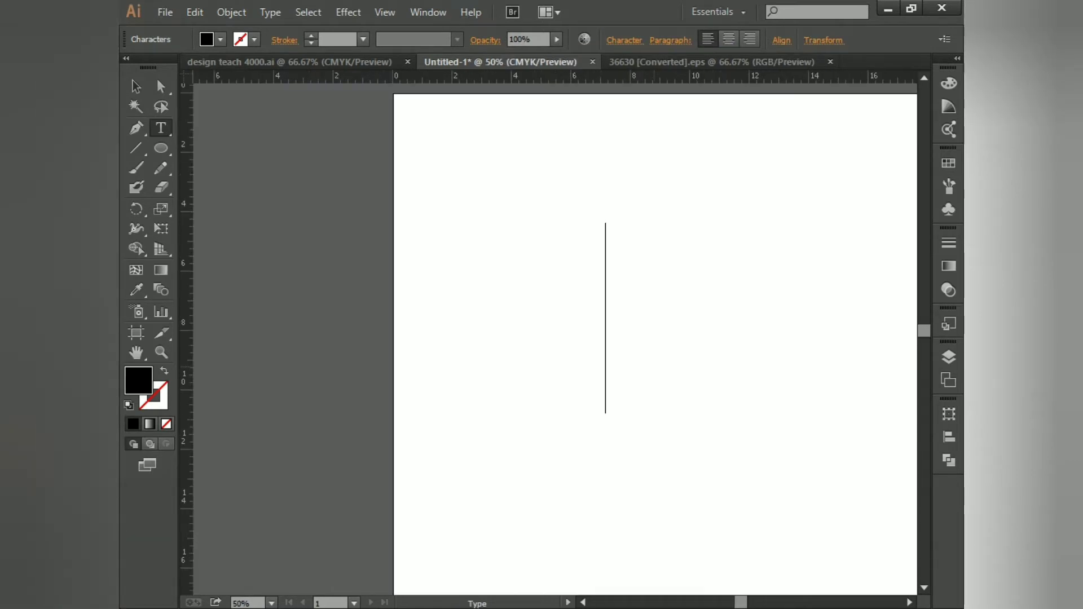
pyautogui.click(606, 342)
pyautogui.write('Des')
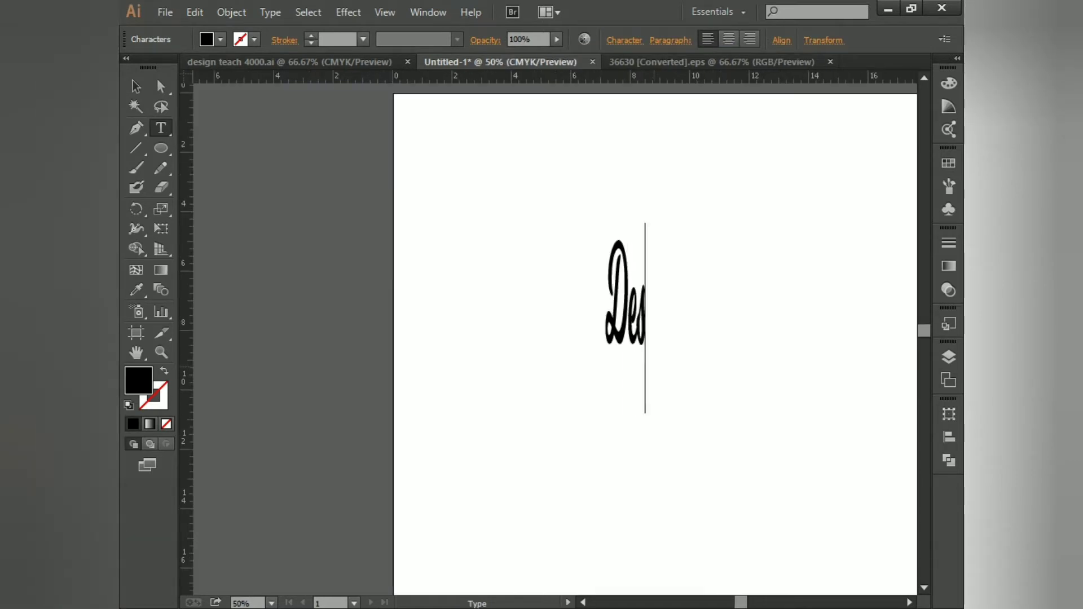
pyautogui.write('ign')
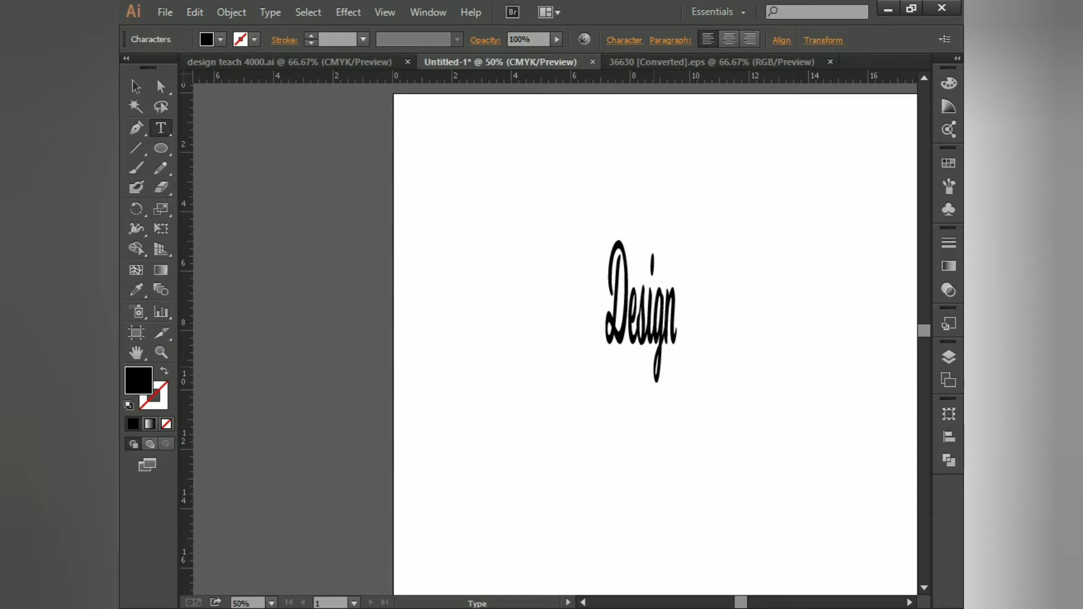
# Enlarge and widen the "Design" text around its centre to about 7 in wide
pyautogui.click(135, 86)
pyautogui.moveTo(800, 333); pyautogui.dragTo(684, 313)
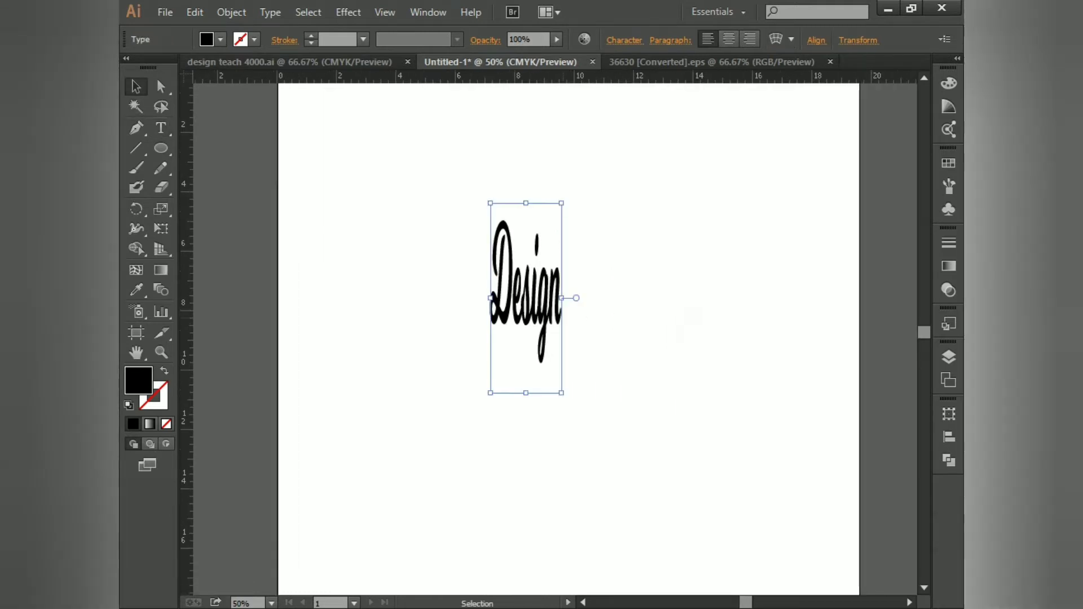
pyautogui.moveTo(561, 393); pyautogui.dragTo(720, 441)
pyautogui.moveTo(579, 297); pyautogui.dragTo(630, 297)
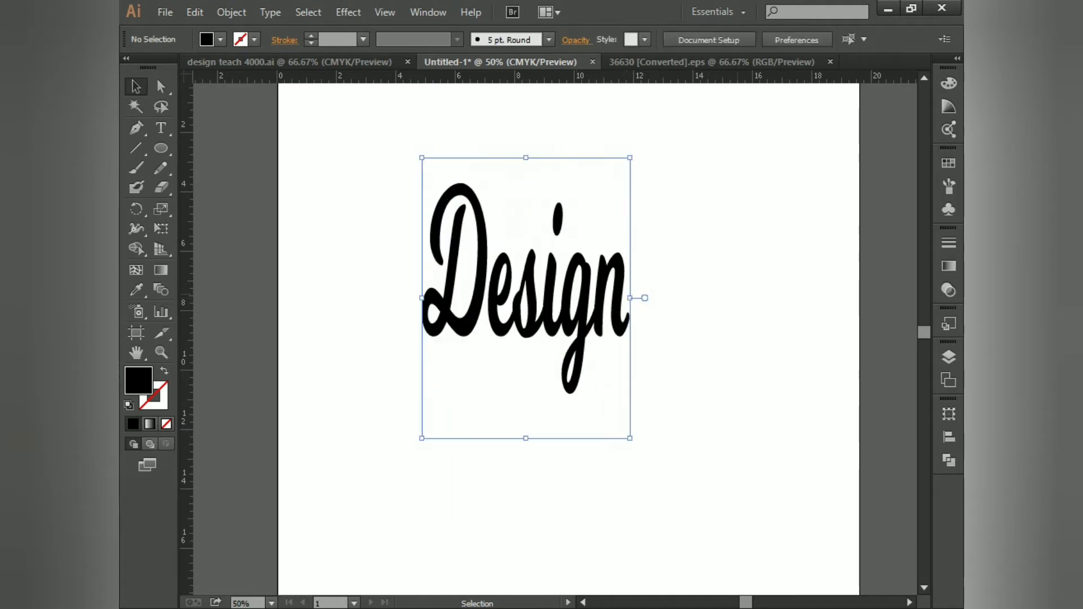
# Fill the "Design" text with the cyan-blue swatch and deselect it
pyautogui.moveTo(725, 229); pyautogui.dragTo(511, 366)
pyautogui.moveTo(726, 366); pyautogui.dragTo(726, 365)
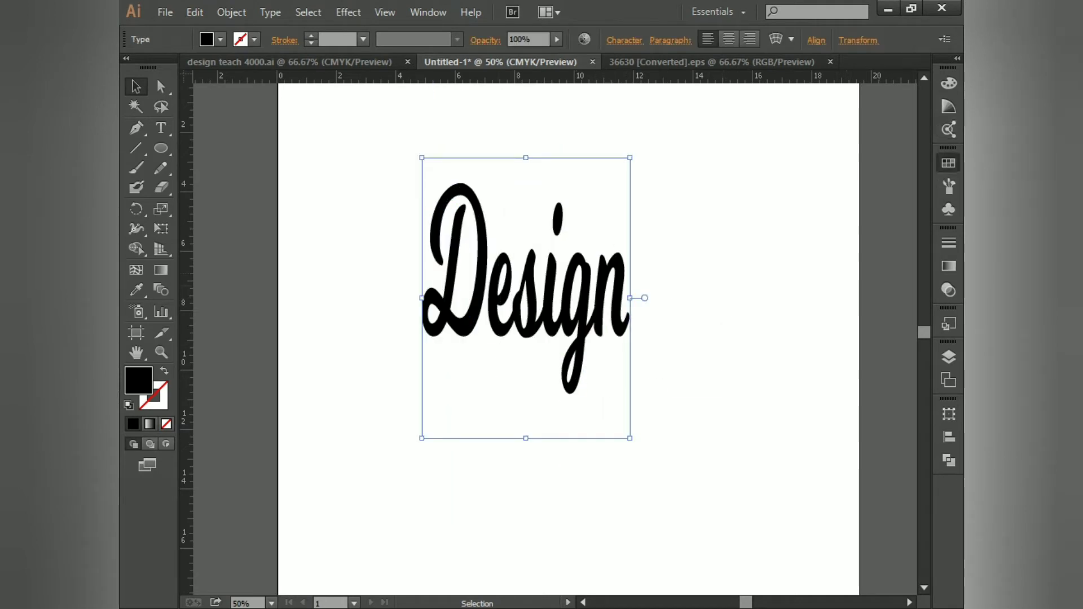
pyautogui.click(949, 163)
pyautogui.click(824, 199)
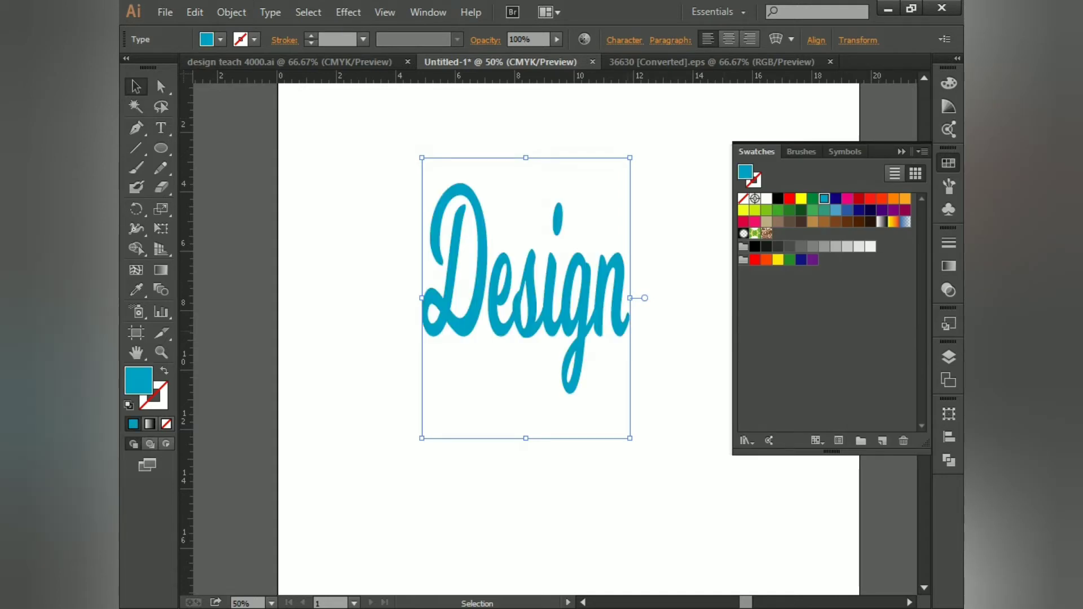
pyautogui.click(678, 209)
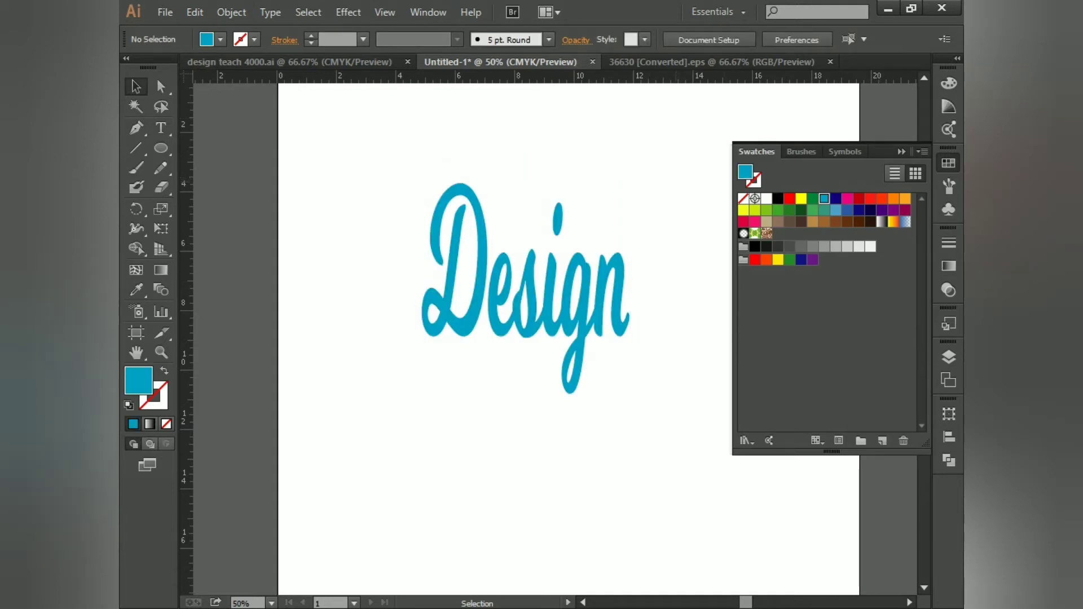
# Swap the fill and stroke colours of the "Design" text back and forth, ending with the cyan-blue fill and no stroke
pyautogui.moveTo(677, 181); pyautogui.dragTo(453, 414)
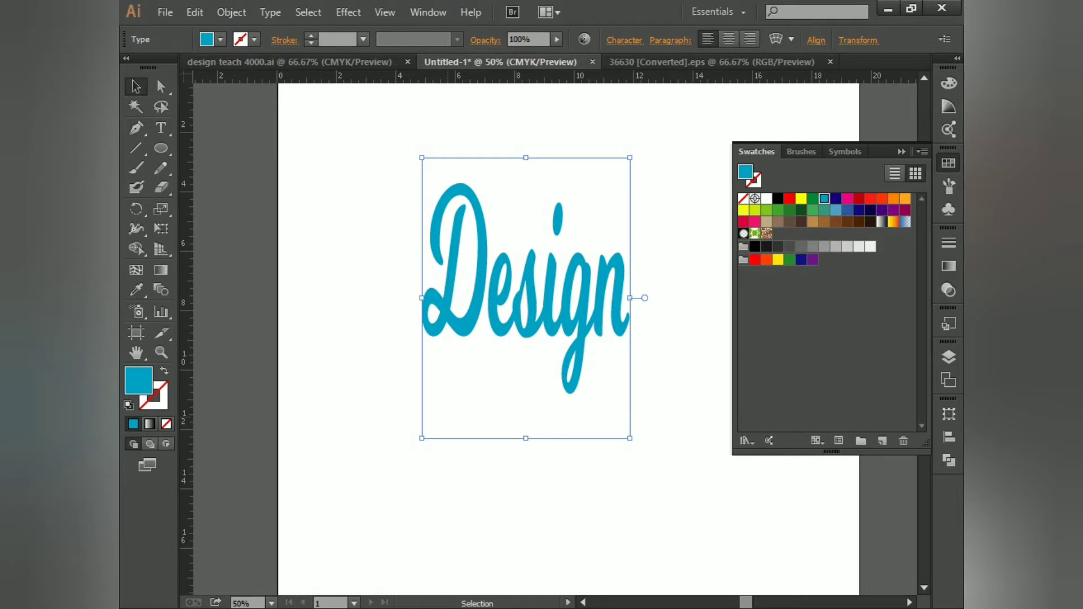
pyautogui.press('x')
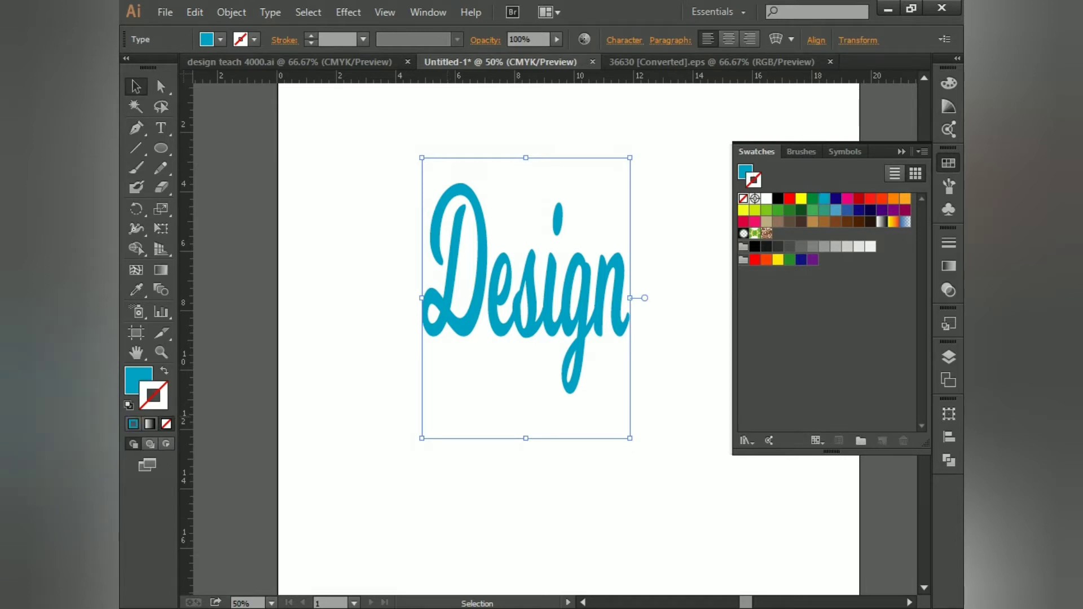
pyautogui.press('x')
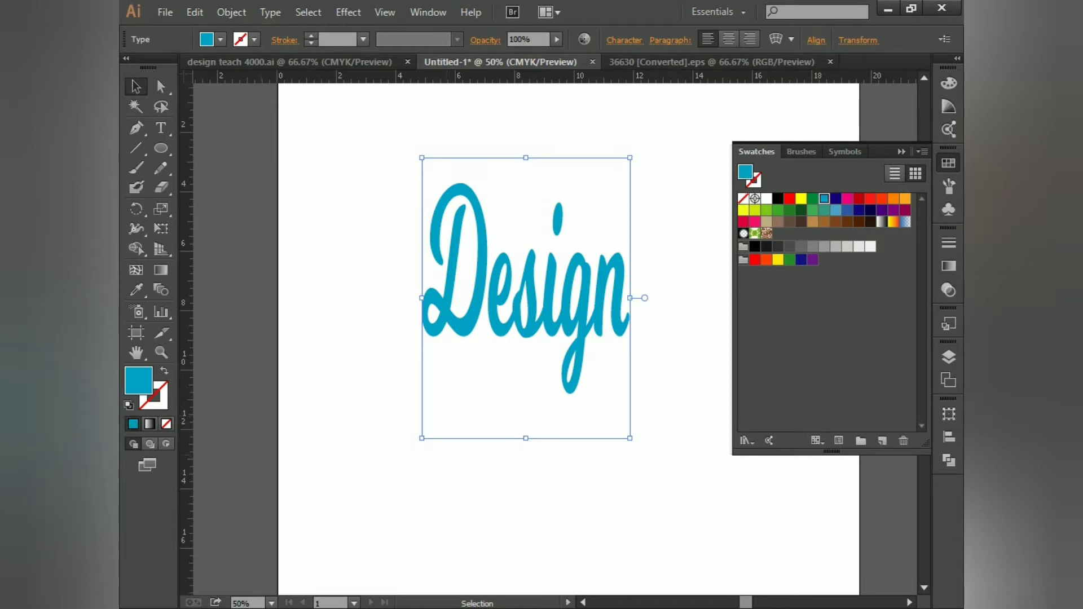
pyautogui.hotkey('shift', 'x')
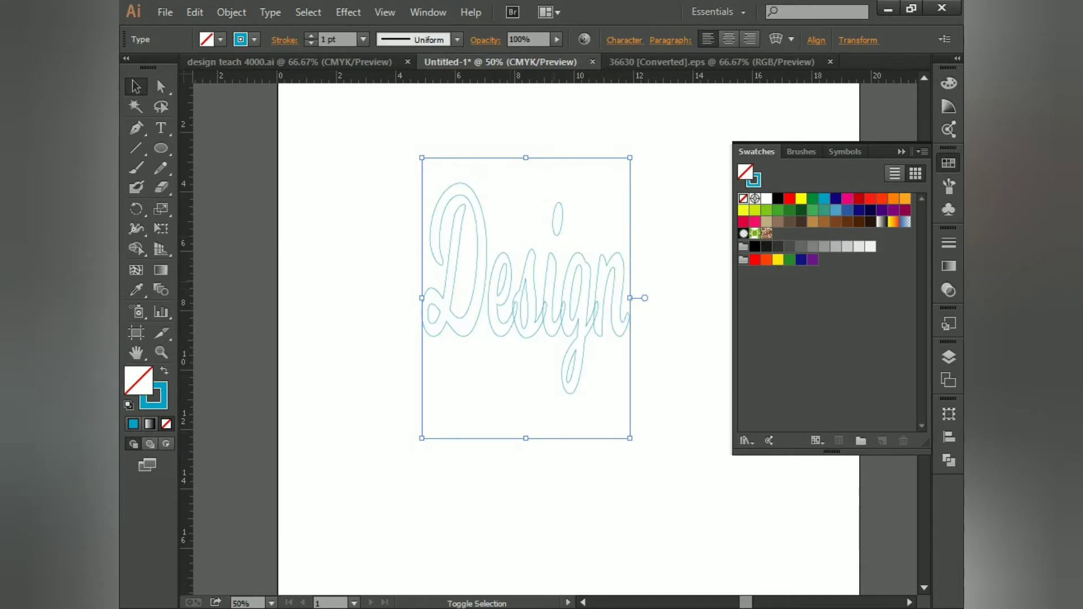
pyautogui.hotkey('shift', 'x')
pyautogui.hotkey('ctrl', '+')
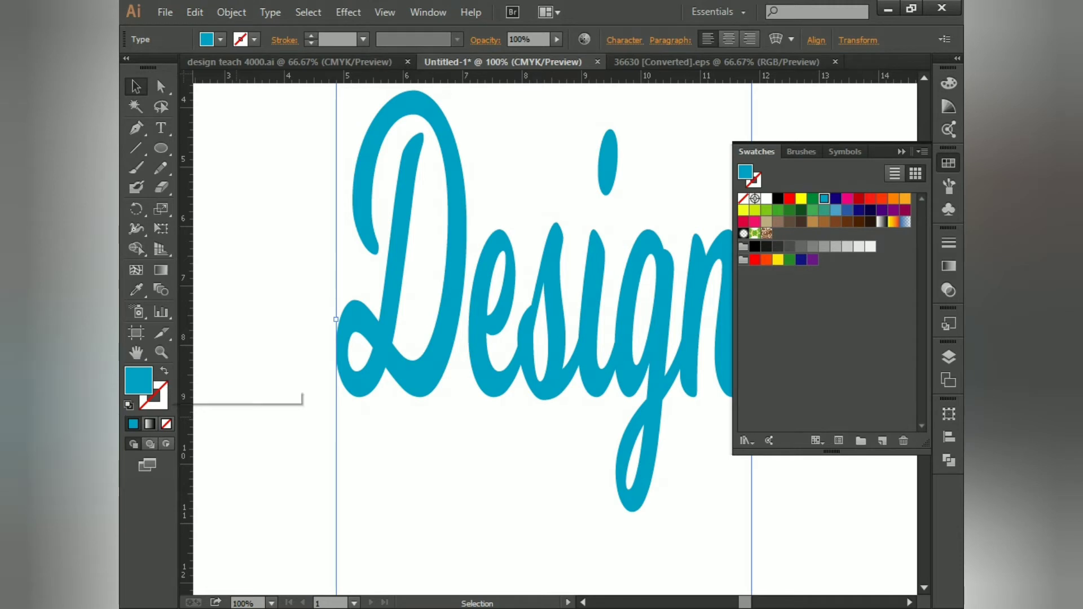
pyautogui.click(164, 371)
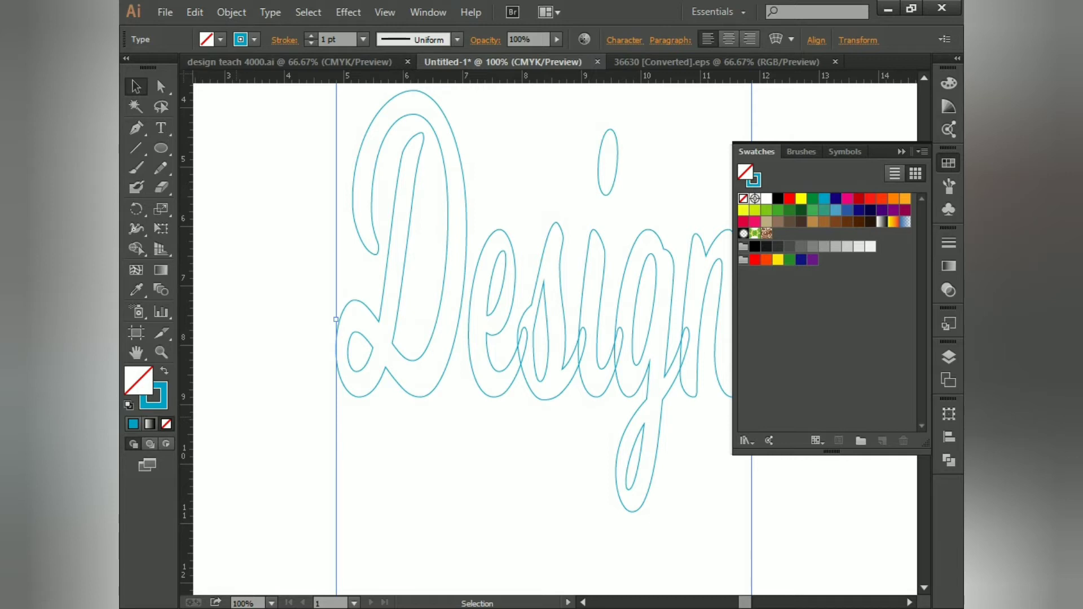
pyautogui.hotkey('shift', 'x')
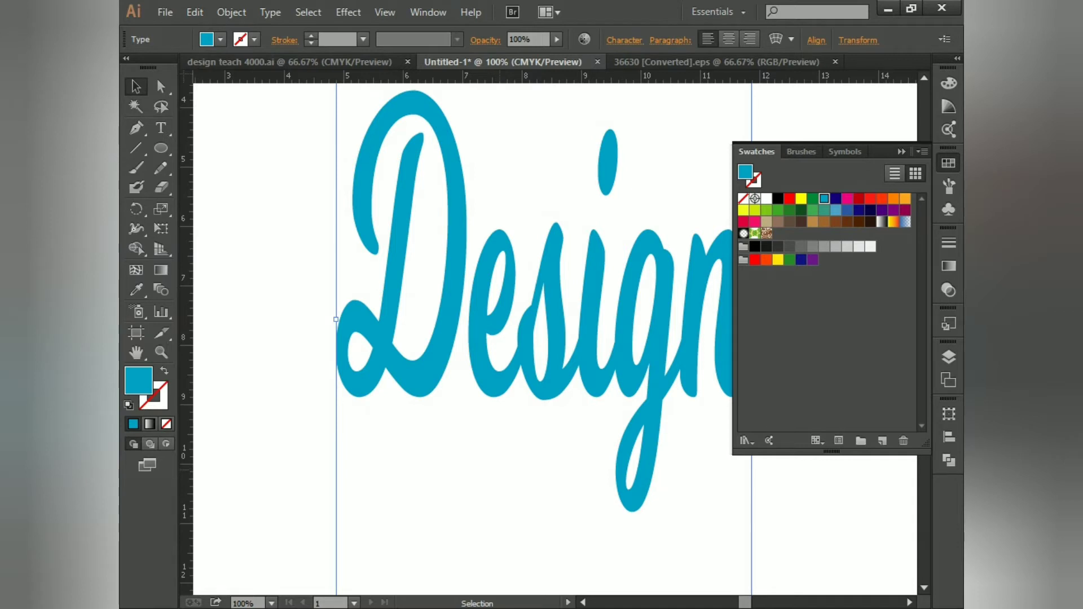
# Put away the colour swatches and bring up the "Design" text's appearance attributes beside the lettering
pyautogui.hotkey('ctrl', '-')
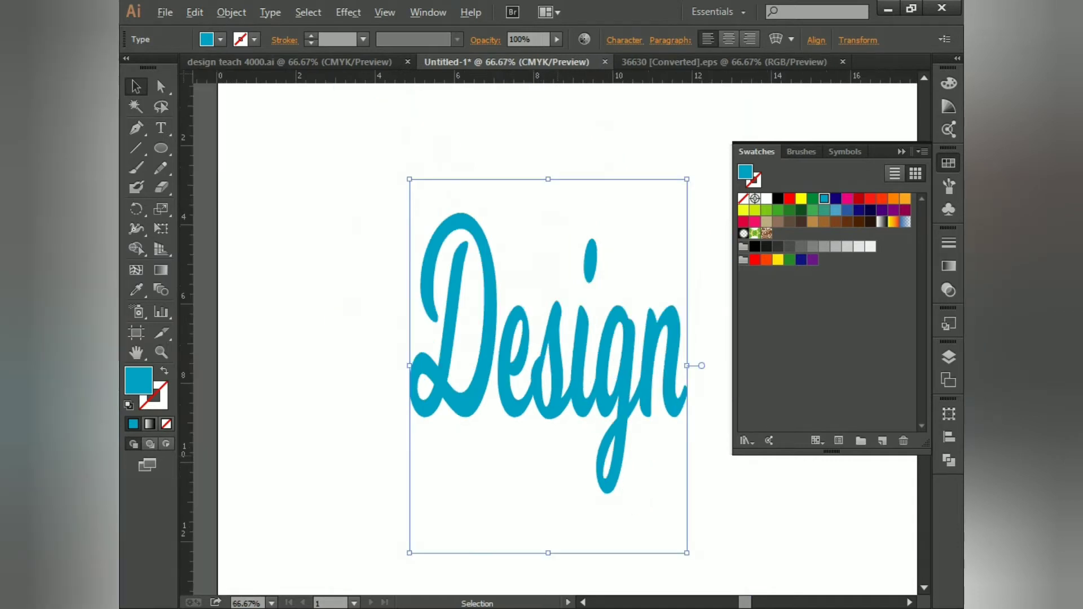
pyautogui.press('space')
pyautogui.moveTo(548, 366); pyautogui.dragTo(541, 360)
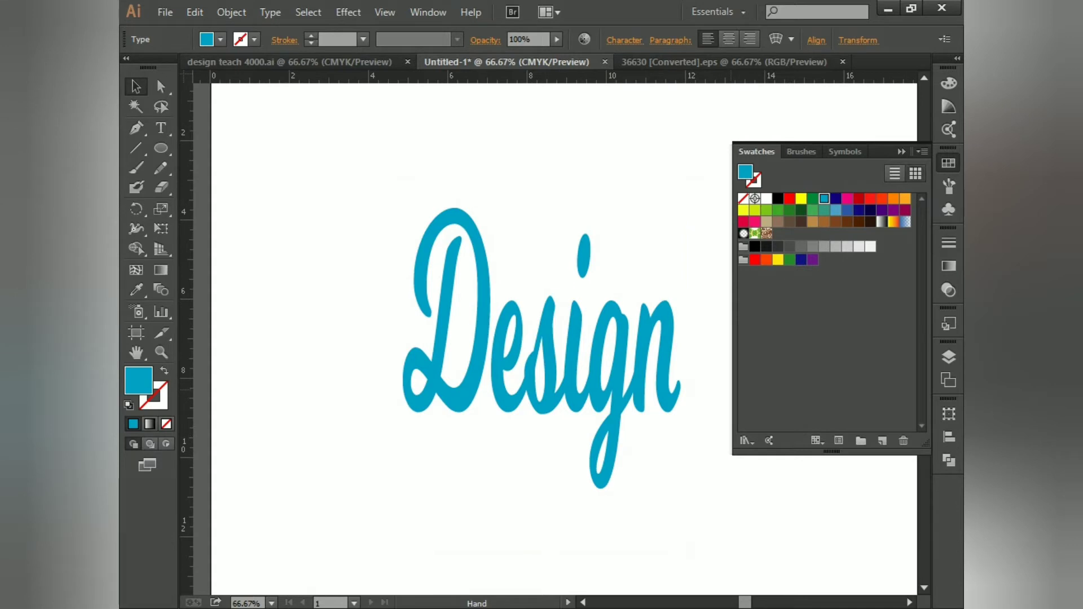
pyautogui.click(901, 151)
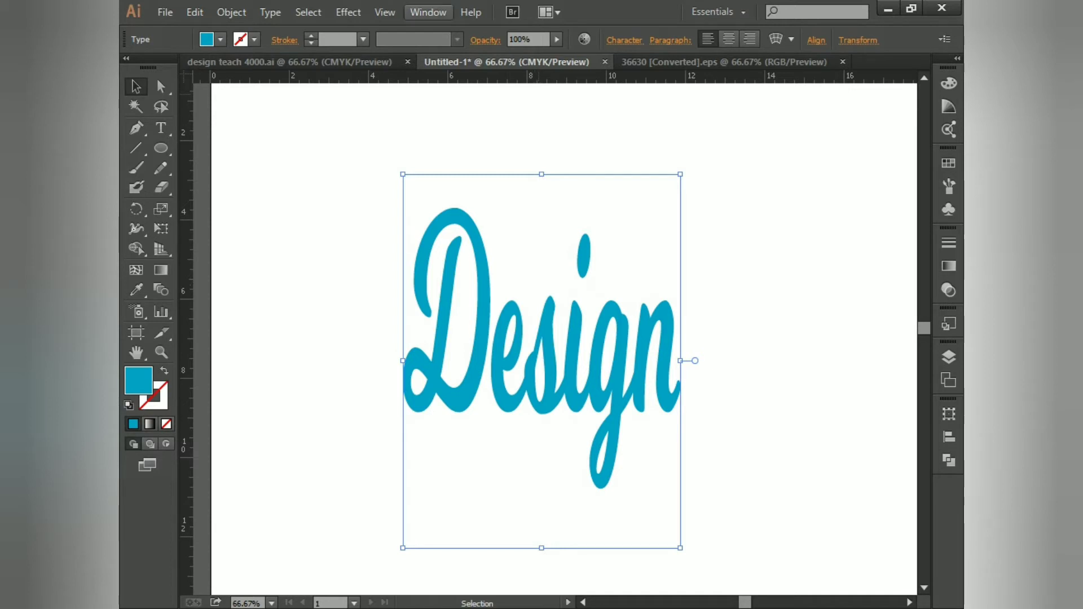
pyautogui.click(428, 11)
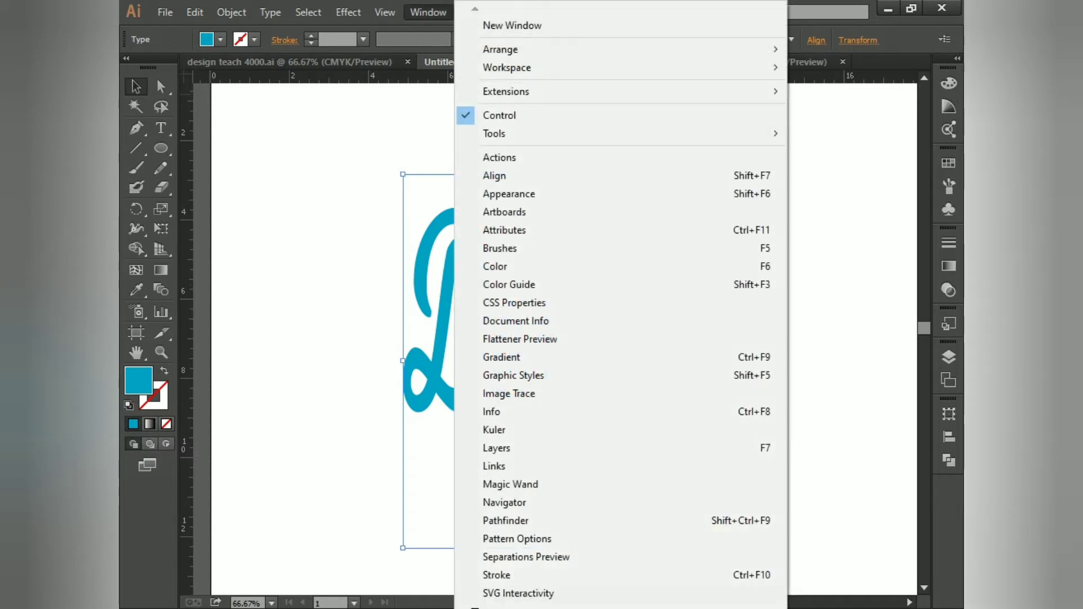
pyautogui.click(509, 194)
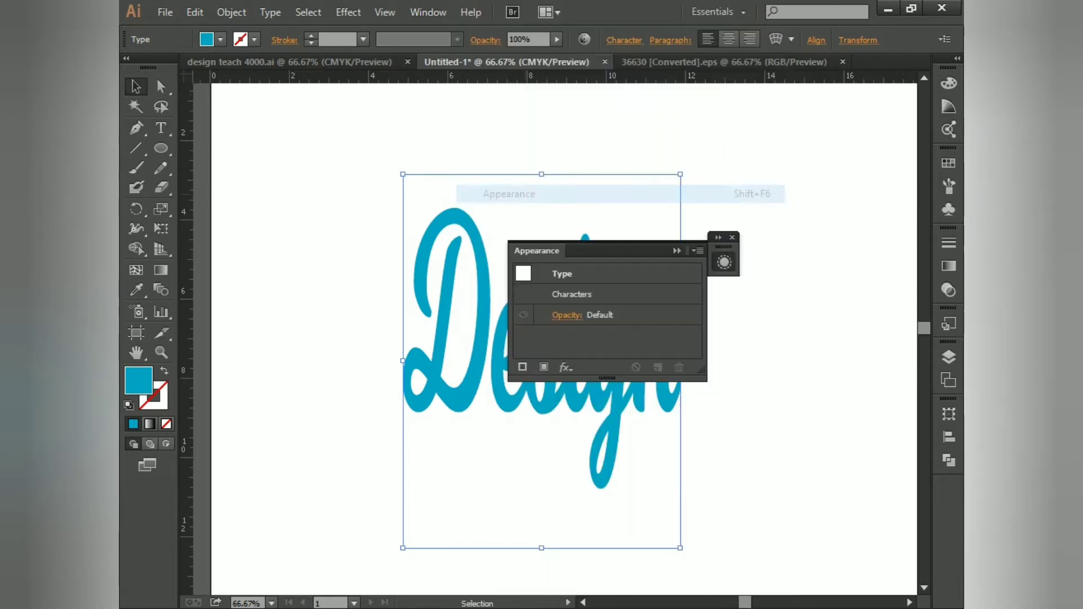
pyautogui.moveTo(537, 250); pyautogui.dragTo(693, 295)
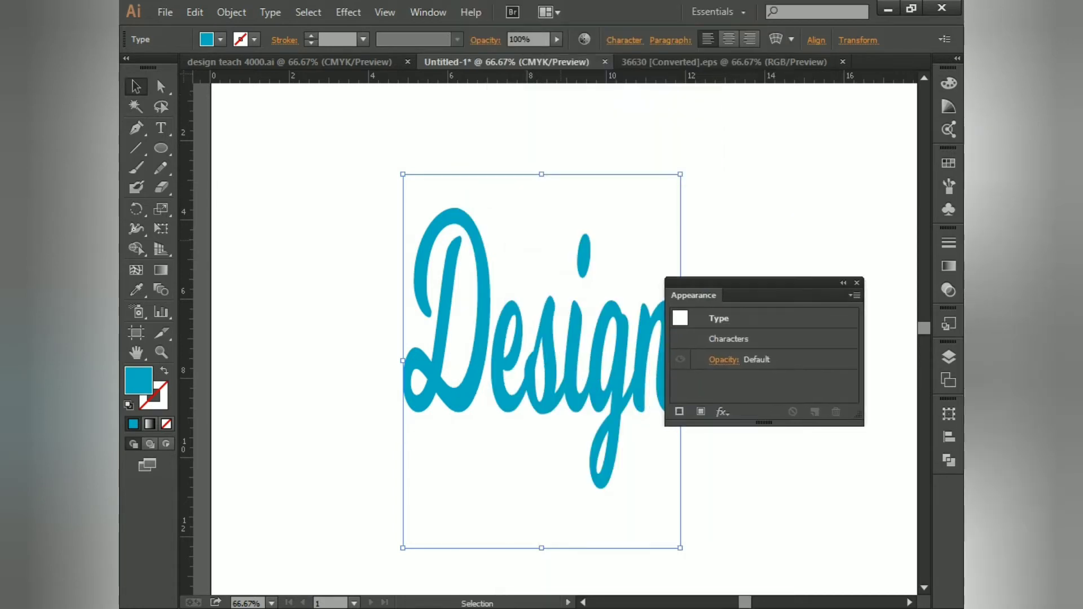
# Add a new stroke to the "Design" text and colour it magenta
pyautogui.click(854, 295)
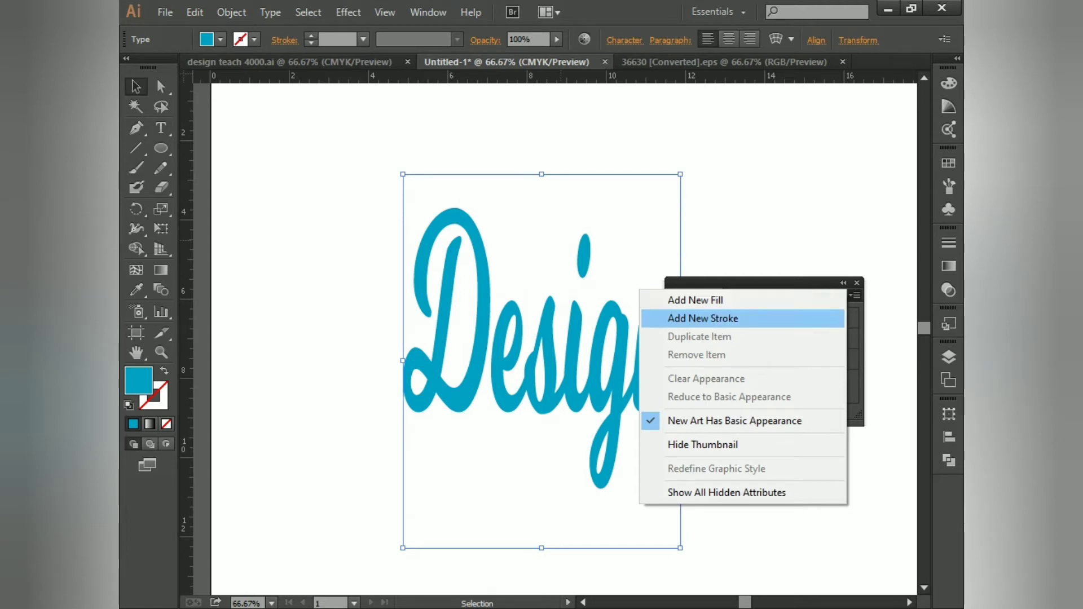
pyautogui.click(703, 318)
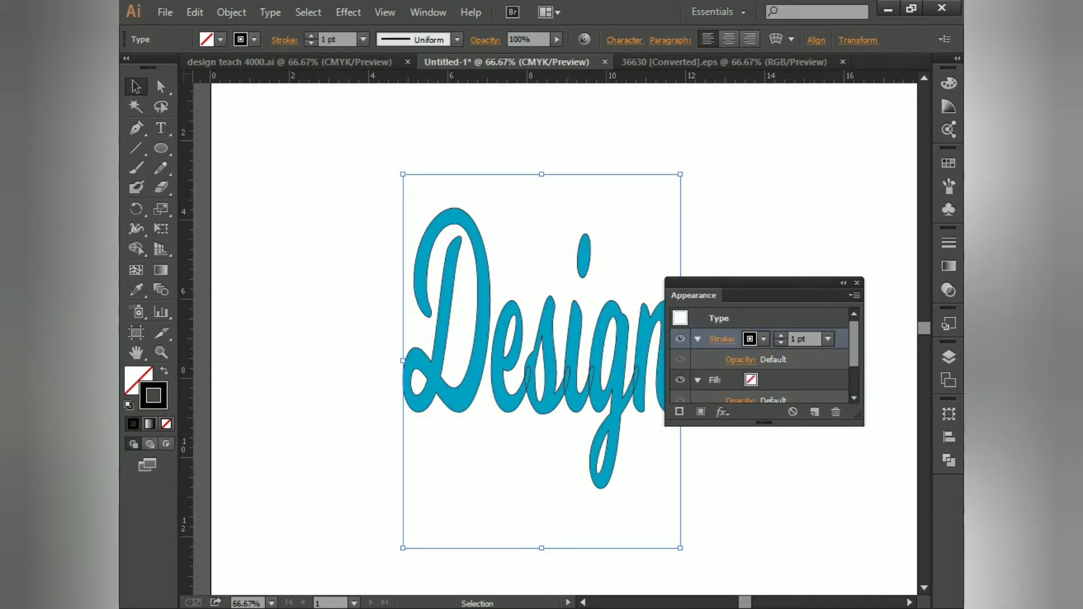
pyautogui.click(763, 338)
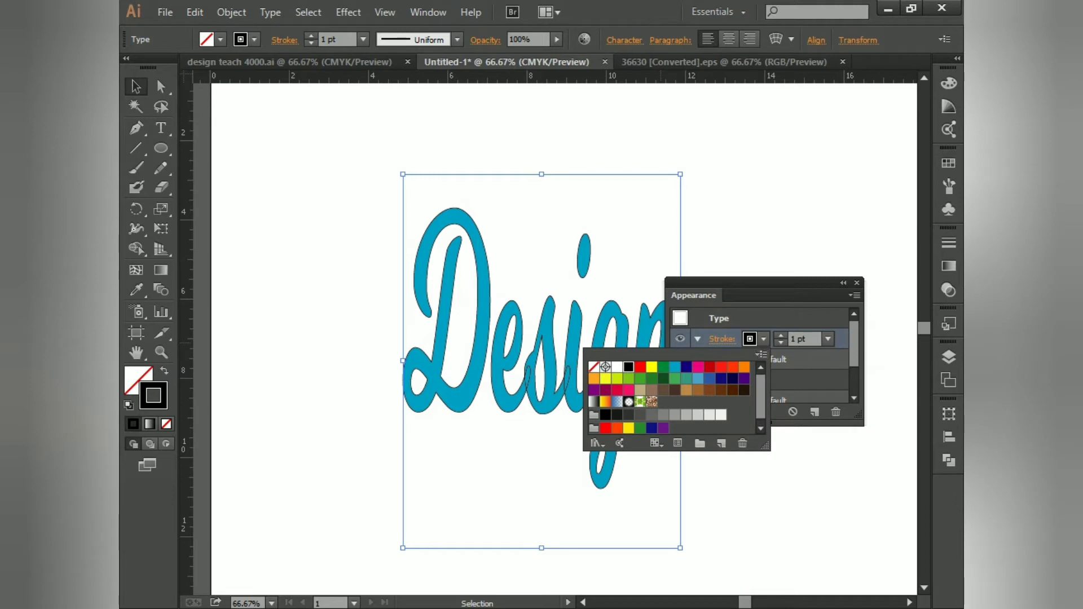
pyautogui.click(698, 367)
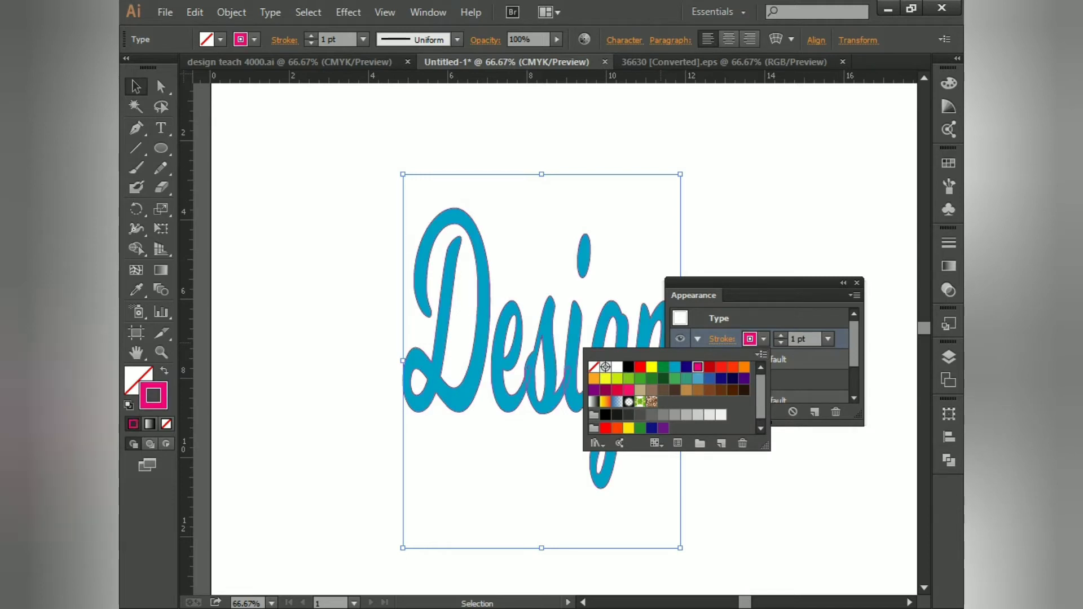
pyautogui.press('Escape')
# Set the magenta stroke's weight to 9 pt and collapse the appearance attributes
pyautogui.click(797, 338)
pyautogui.scroll(7, 798, 339)
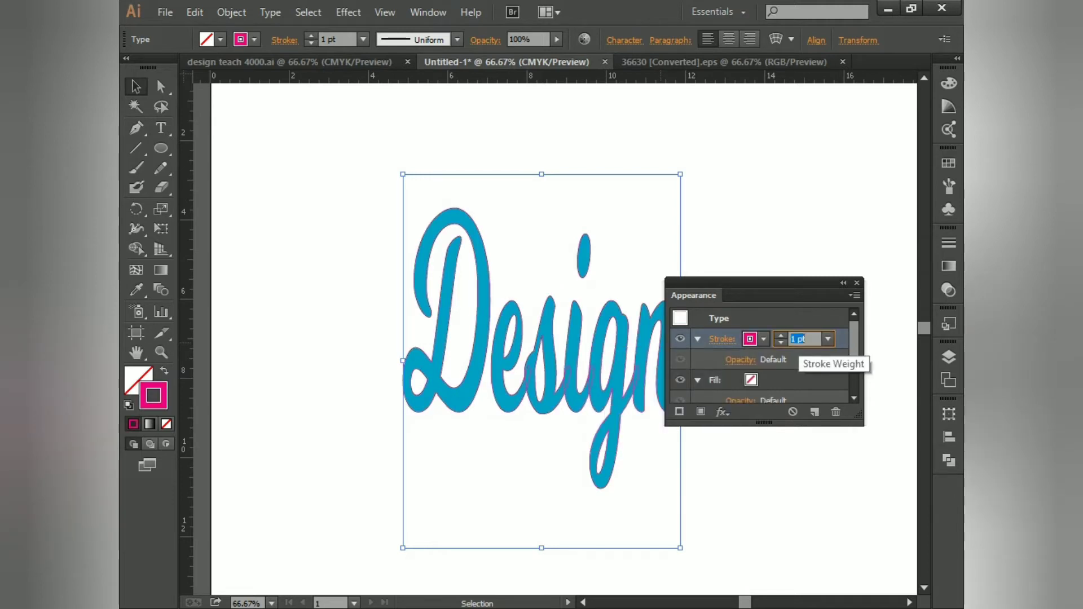
pyautogui.scroll(5, 798, 339)
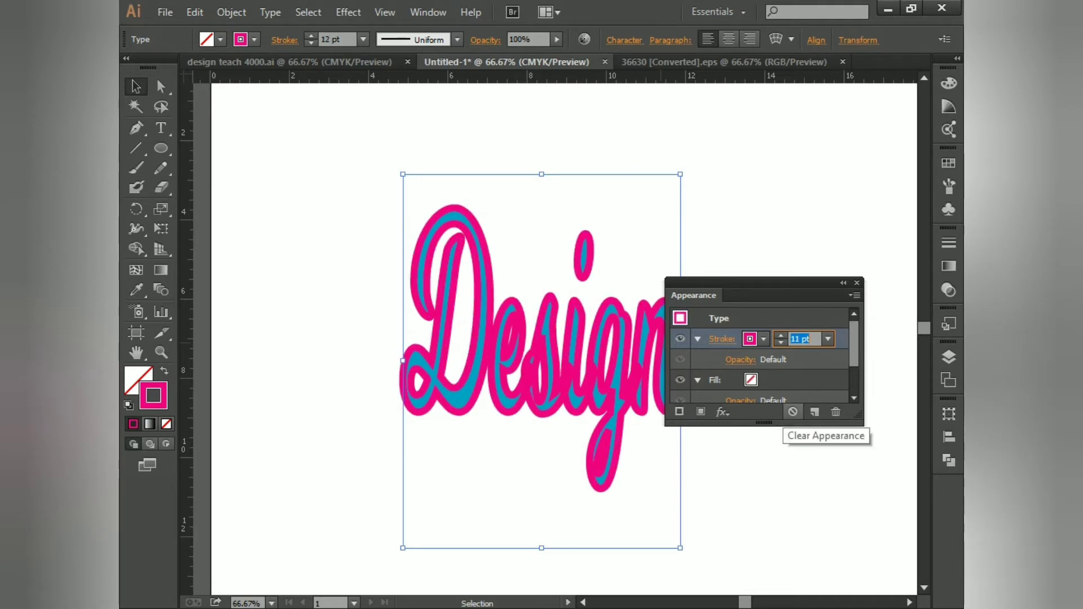
pyautogui.press('Down')
pyautogui.press('Down')
pyautogui.press('Down')
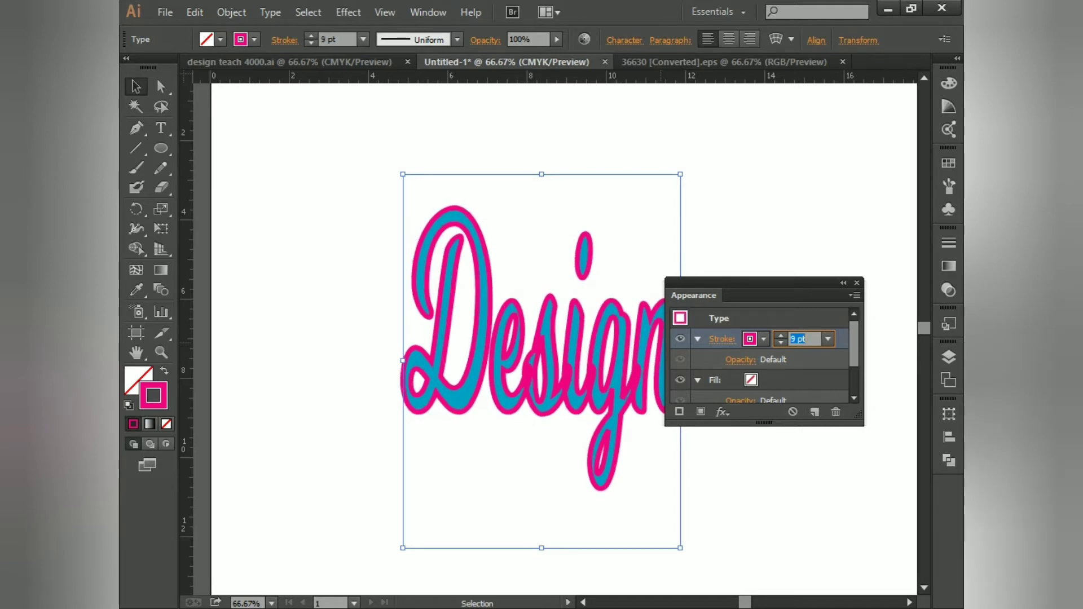
pyautogui.click(844, 282)
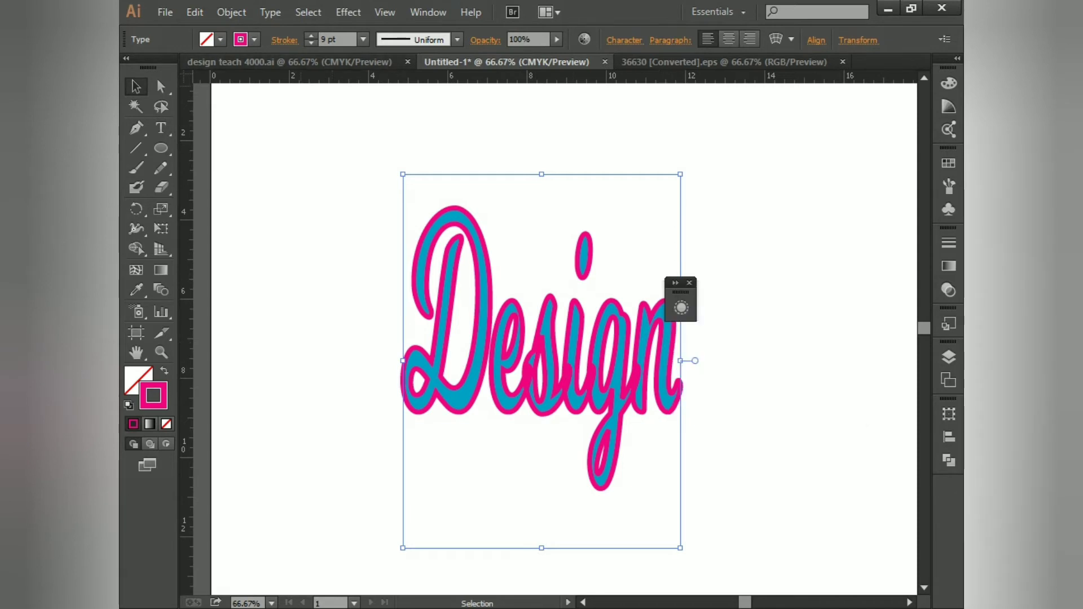
# Try the symmetric lens-shaped width profile on the magenta stroke, and replace it with the asymmetric profile that widens toward its far end
pyautogui.click(254, 39)
pyautogui.click(254, 39)
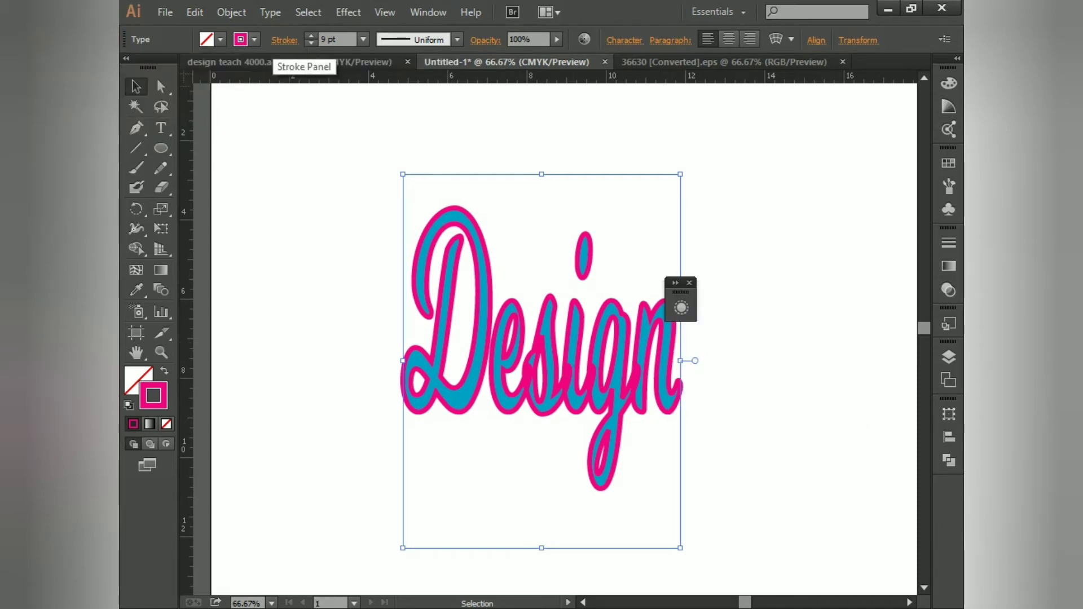
pyautogui.click(284, 40)
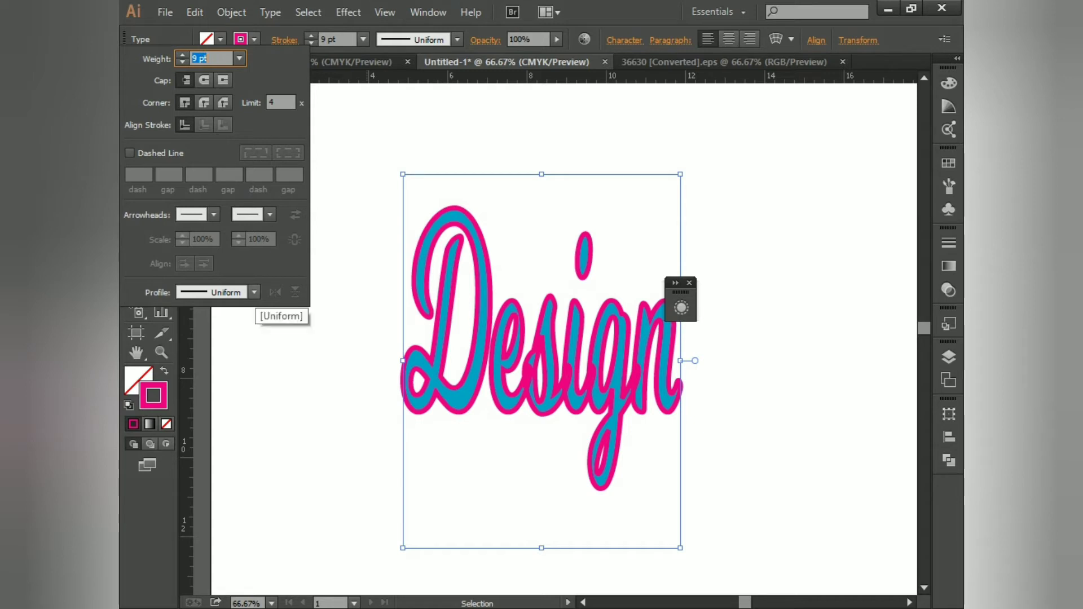
pyautogui.click(254, 292)
pyautogui.click(200, 344)
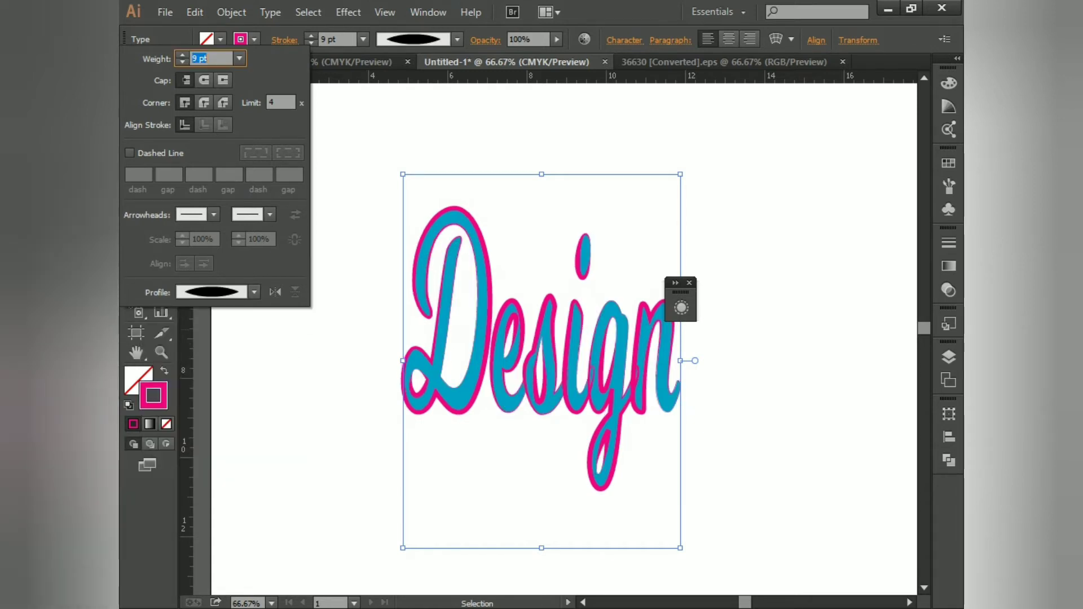
pyautogui.click(254, 292)
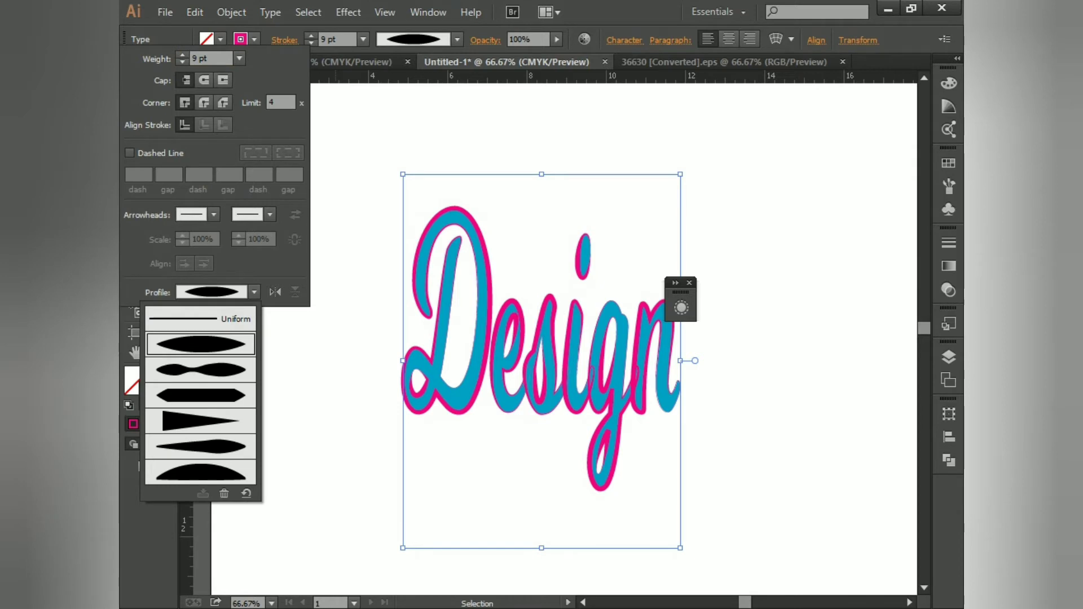
pyautogui.click(200, 446)
pyautogui.click(553, 356)
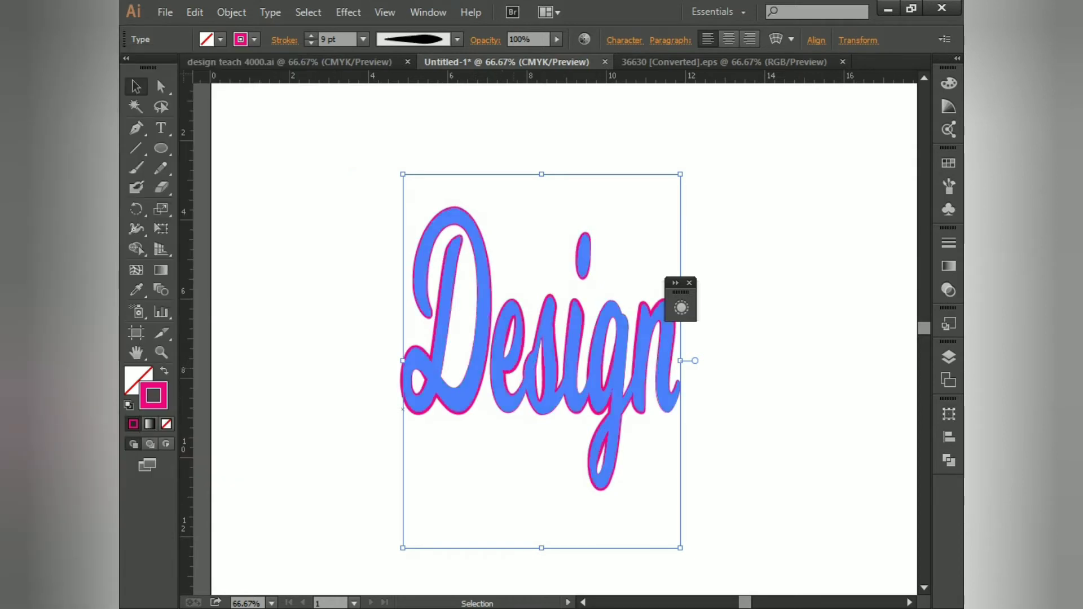
pyautogui.click(754, 234)
pyautogui.moveTo(754, 233); pyautogui.dragTo(626, 316)
# Duplicate the 9 pt magenta stroke in the "Design" text's appearance attributes
pyautogui.click(680, 307)
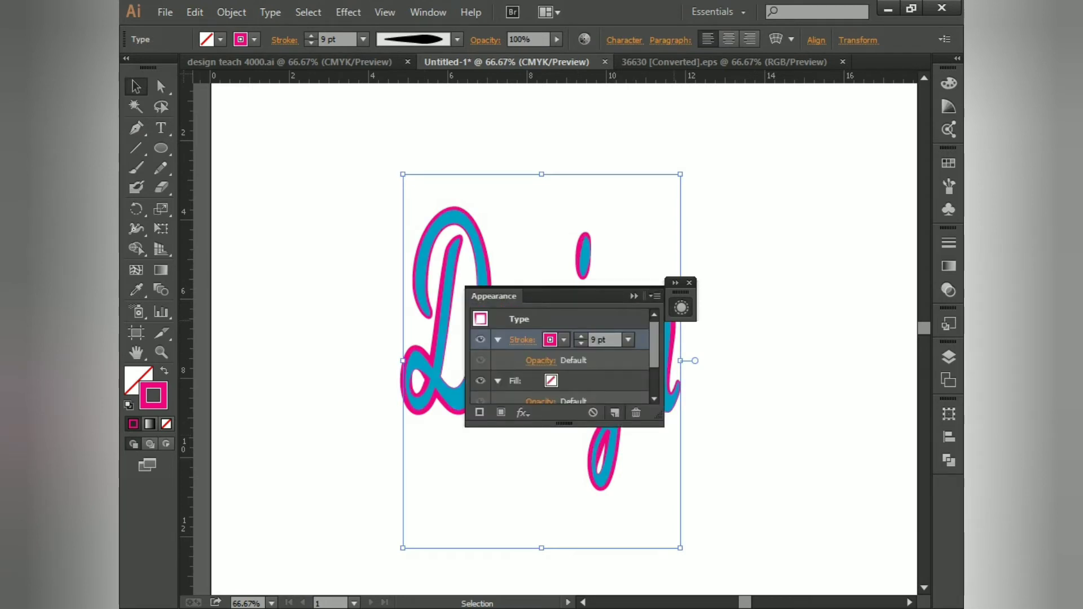
pyautogui.click(614, 412)
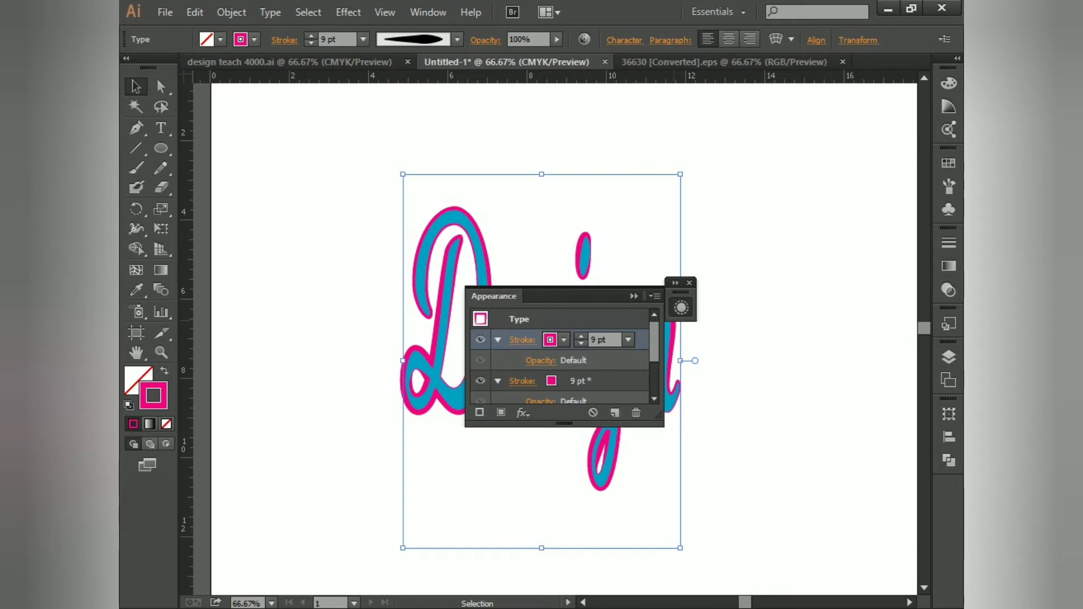
pyautogui.click(521, 340)
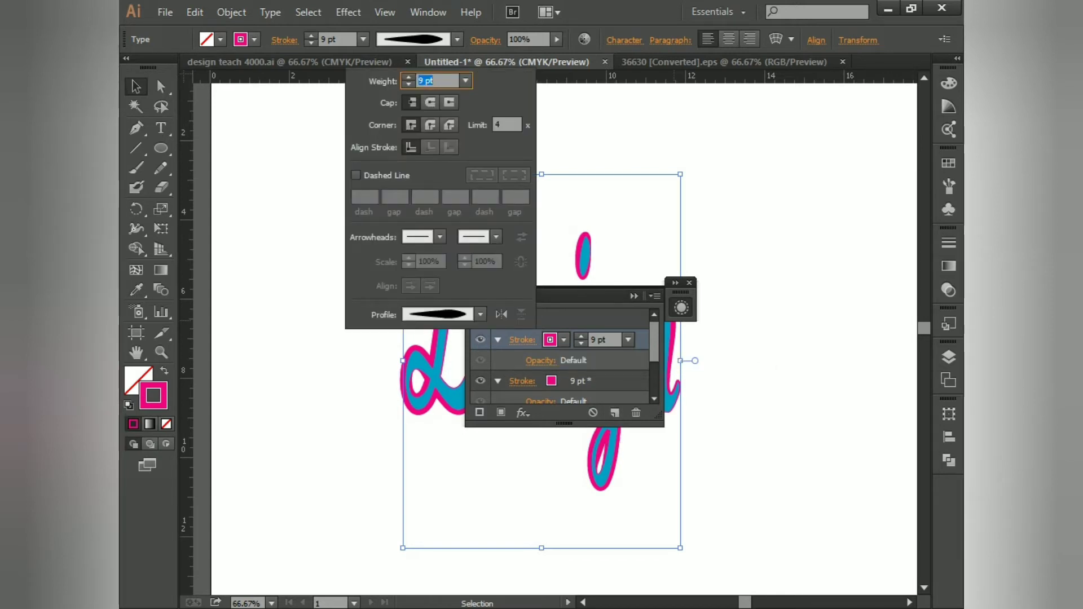
pyautogui.press('Escape')
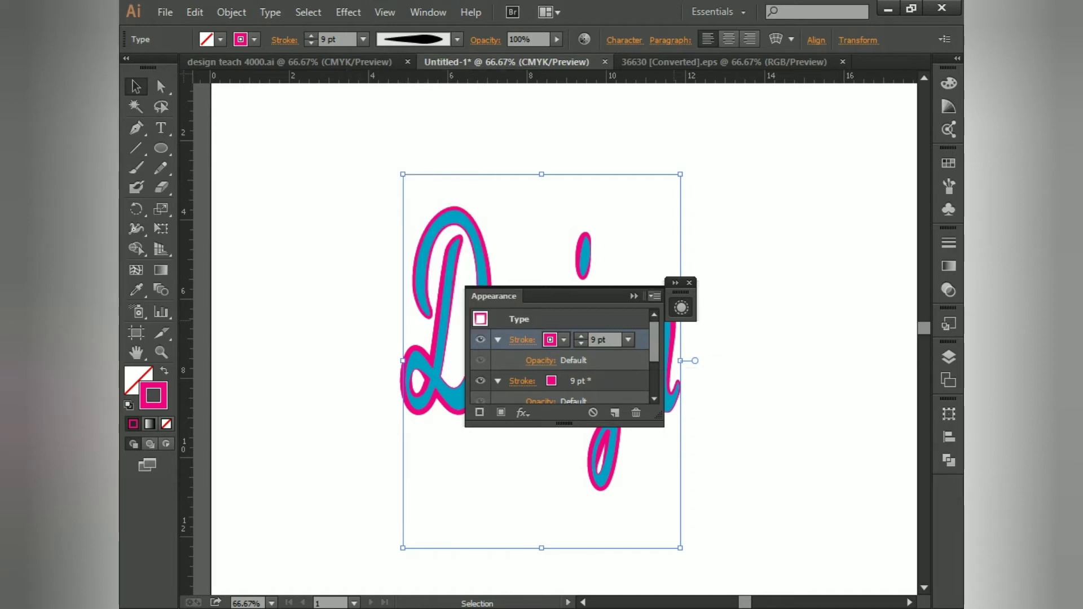
# Add another new stroke on top of the "Design" text's existing strokes and colour it red
pyautogui.click(654, 295)
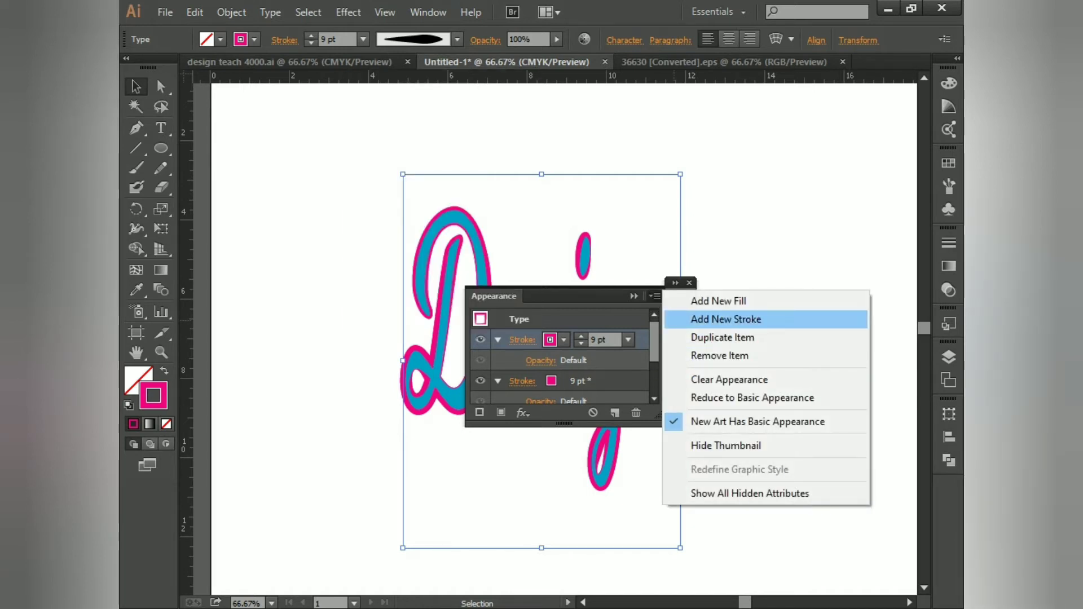
pyautogui.click(726, 320)
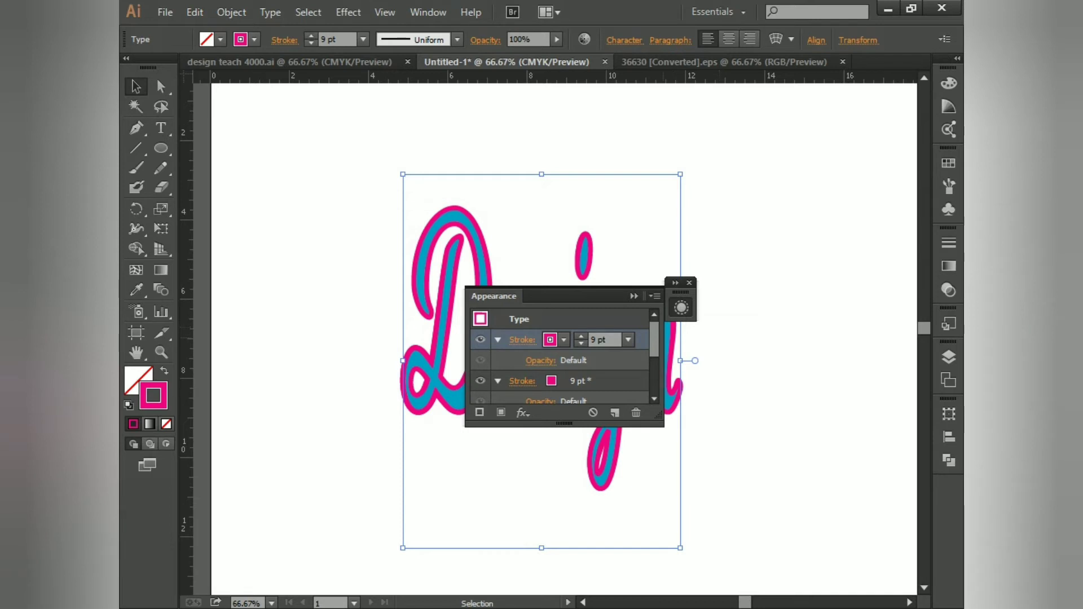
pyautogui.moveTo(493, 295); pyautogui.dragTo(658, 265)
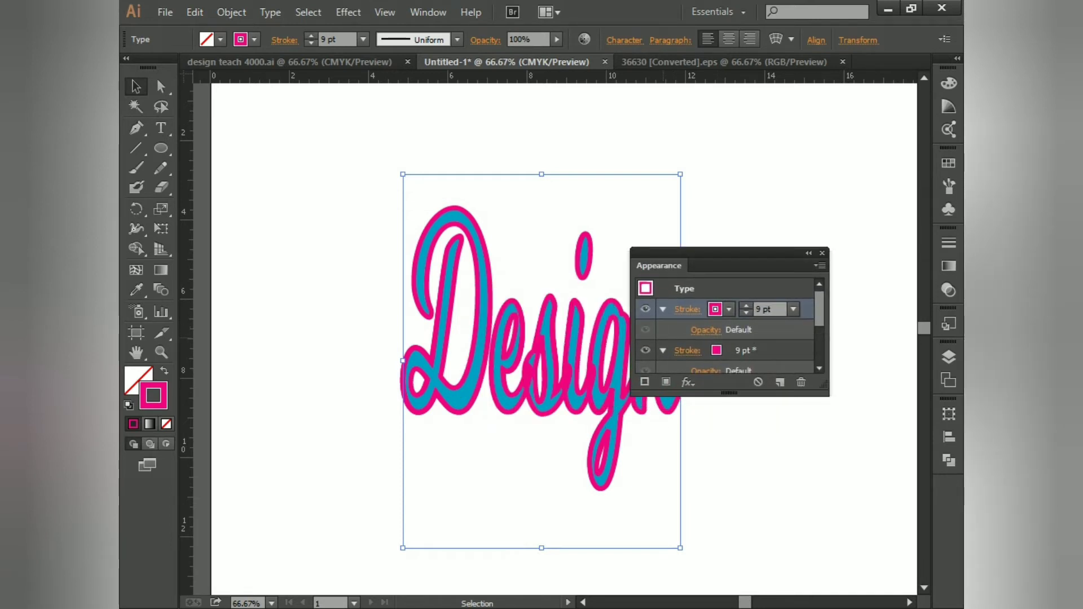
pyautogui.click(728, 309)
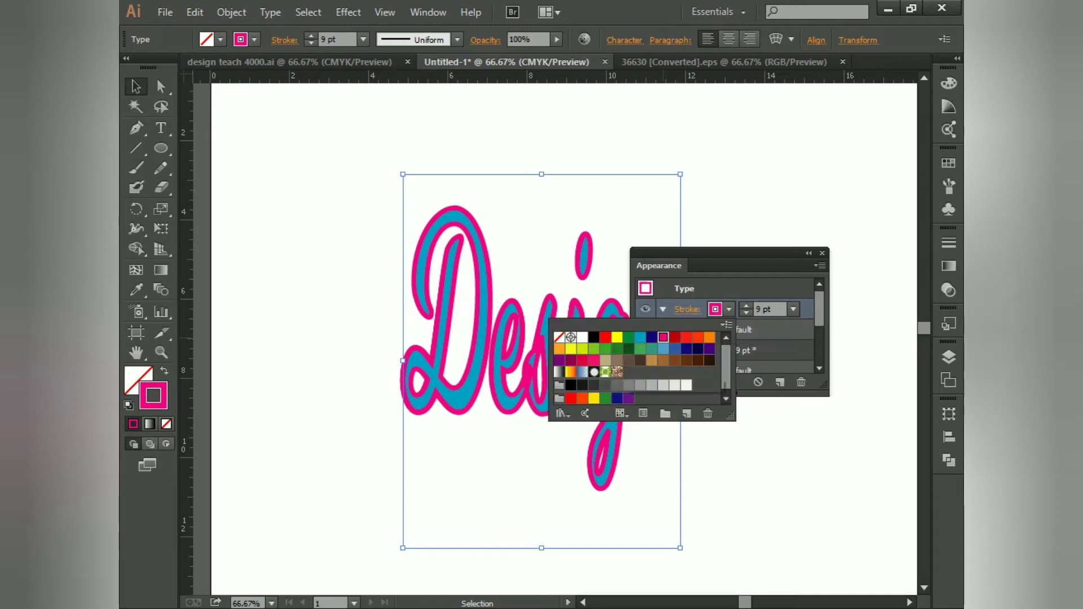
pyautogui.click(605, 337)
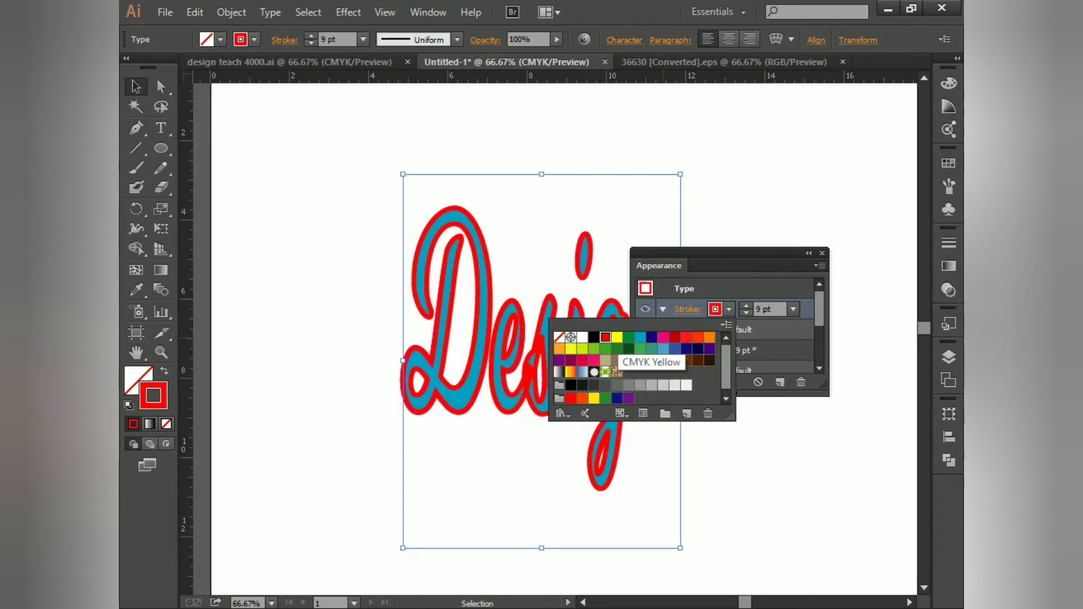
# Recolour the top stroke of the "Design" text to CMYK Yellow and set its weight to 20 pt
pyautogui.click(617, 336)
pyautogui.press('Escape')
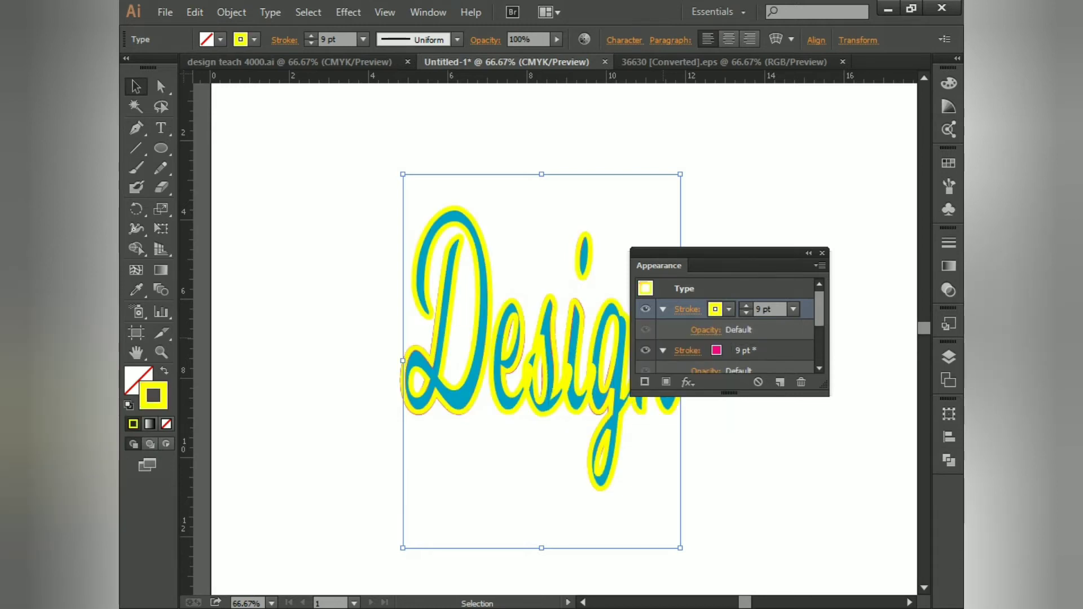
pyautogui.press('Up')
pyautogui.press('Up')
pyautogui.press('Up')
pyautogui.press('Up')
pyautogui.press('Up')
pyautogui.press('Up')
pyautogui.press('Up')
pyautogui.press('Up')
pyautogui.press('Up')
pyautogui.press('Up')
pyautogui.press('Up')
pyautogui.press('Up')
pyautogui.press('Up')
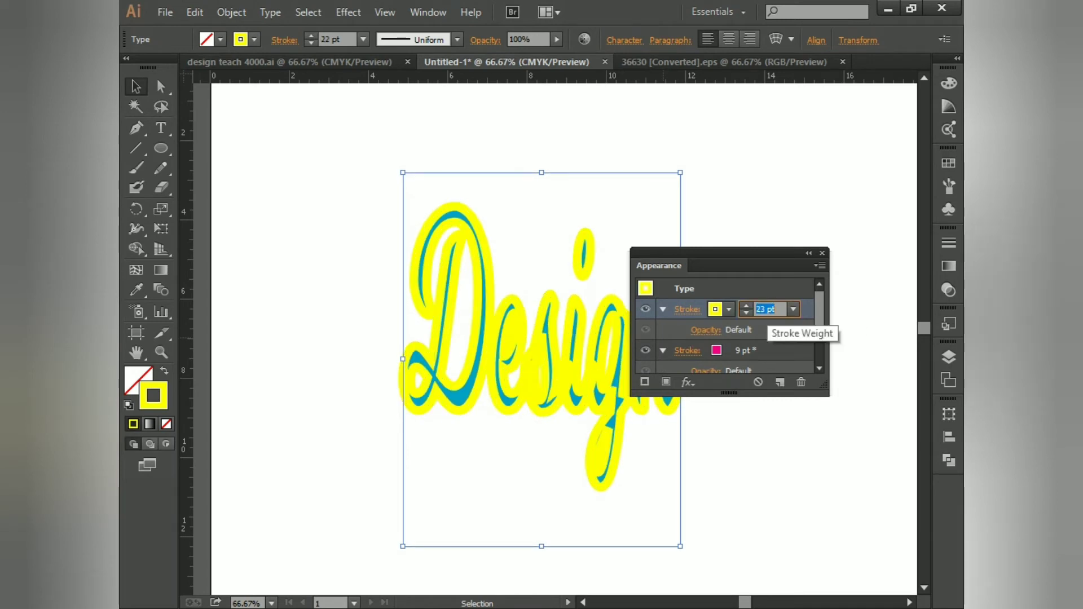
pyautogui.press('Up')
pyautogui.press('Up')
pyautogui.press('Down')
pyautogui.press('Down')
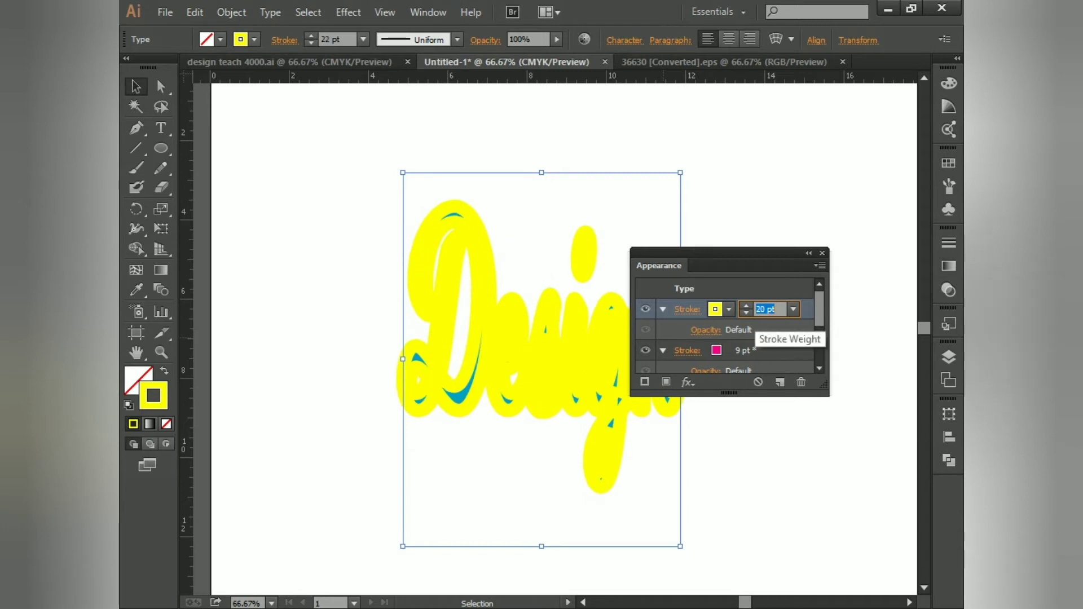
pyautogui.press('Down')
pyautogui.press('Down')
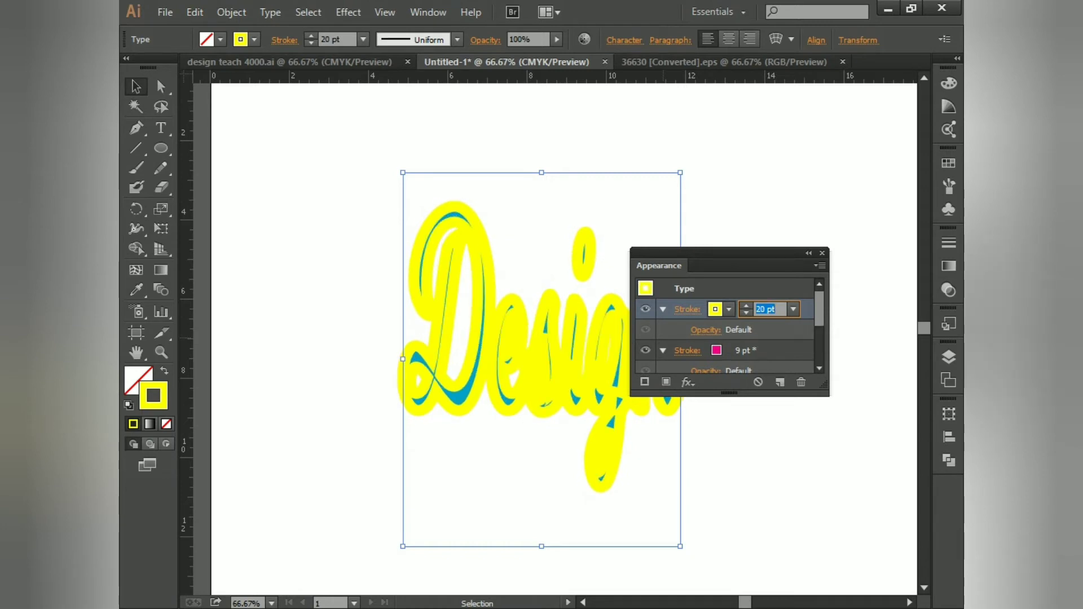
pyautogui.press('Return')
# Move the 9 pt magenta stroke above the yellow stroke in the text's appearance attributes and deselect the text
pyautogui.click(745, 309)
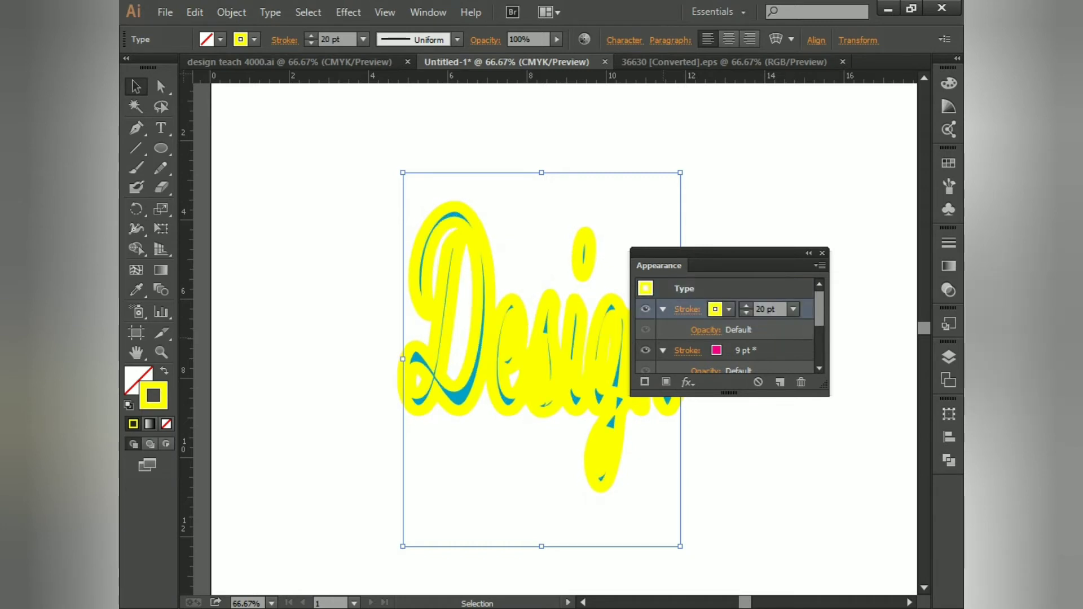
pyautogui.click(745, 351)
pyautogui.click(744, 309)
pyautogui.moveTo(744, 351); pyautogui.dragTo(744, 305)
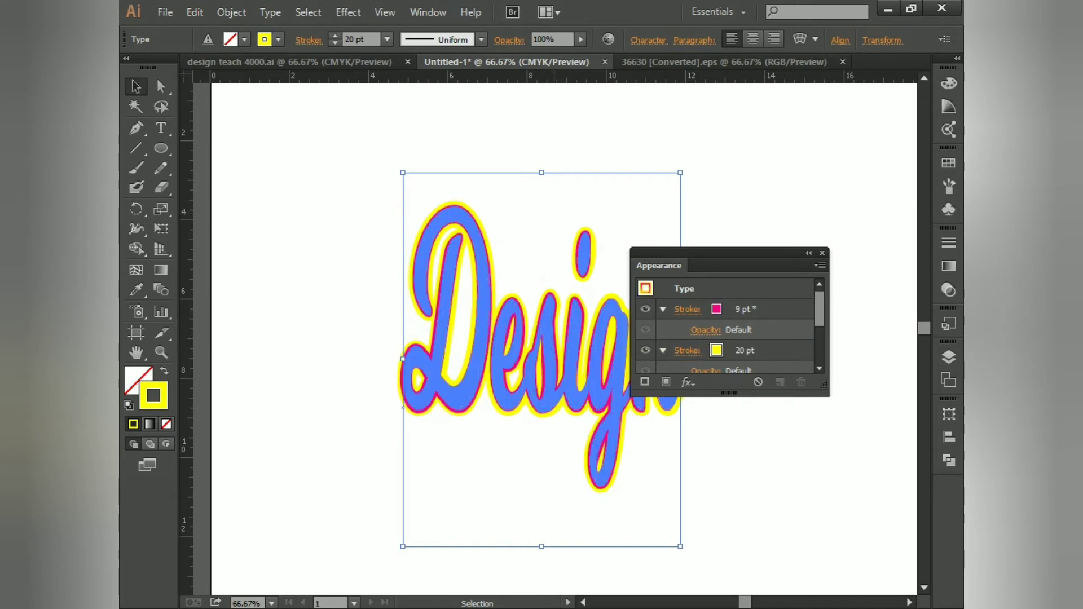
pyautogui.hotkey('ctrl', 'shift', 'a')
pyautogui.scroll(3, 427, 245)
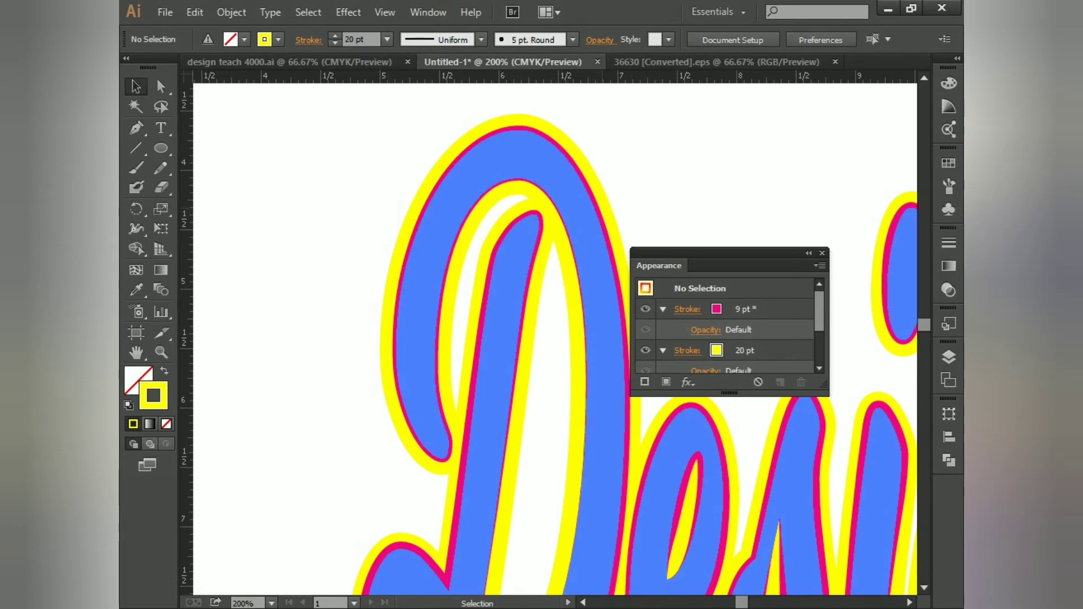
pyautogui.hotkey('ctrl', '-')
pyautogui.hotkey('ctrl', '-')
pyautogui.hotkey('ctrl', '-')
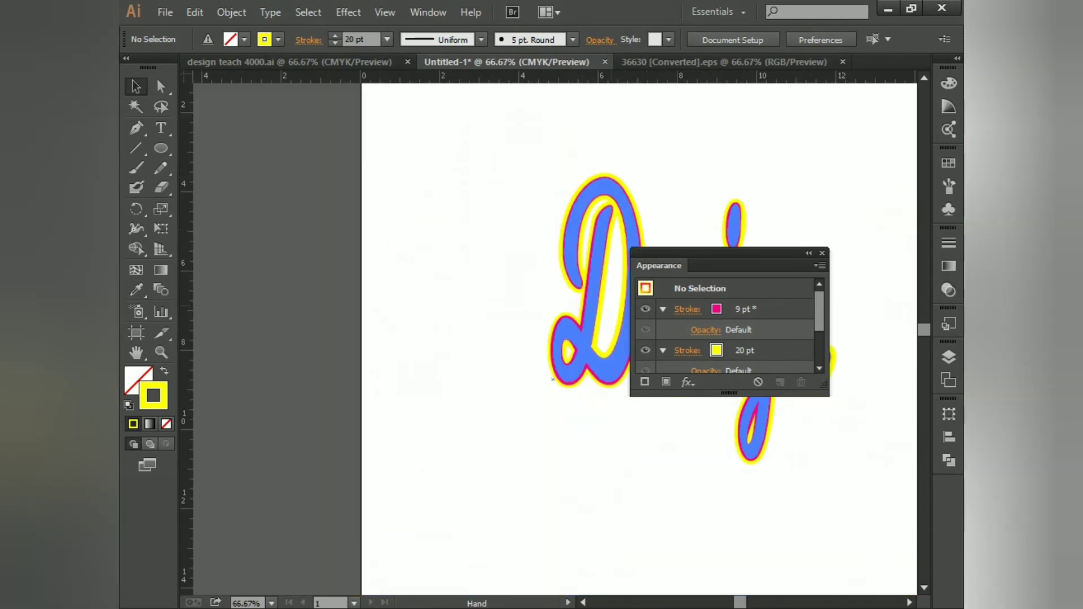
# Select the "Design" text again and close its appearance attributes
pyautogui.hotkey('ctrl', 'a')
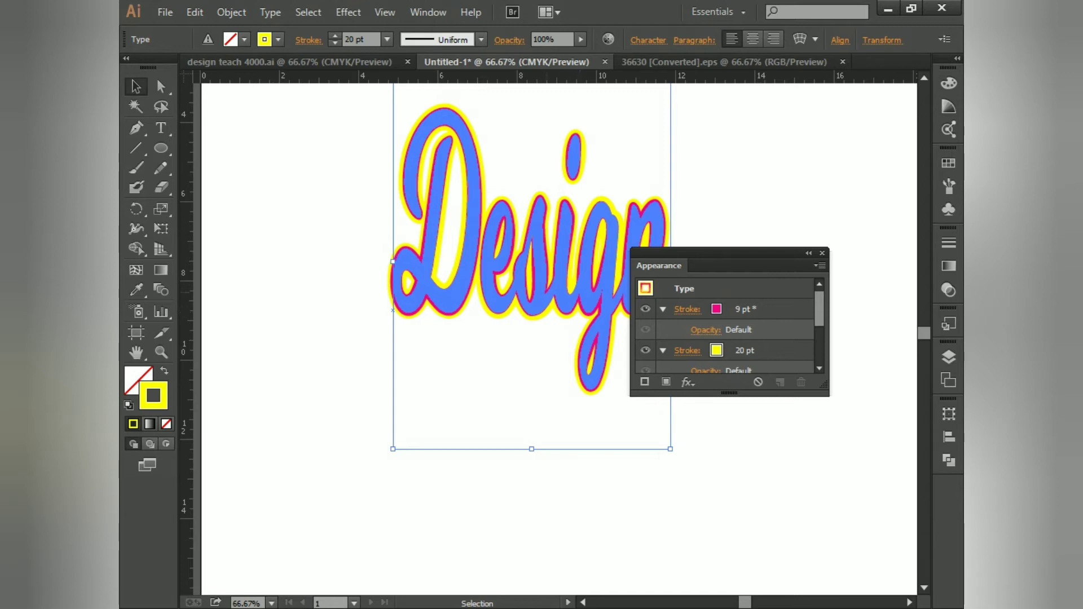
pyautogui.scroll(-2, 570, 296)
pyautogui.hotkey('ctrl', 'h')
pyautogui.click(822, 253)
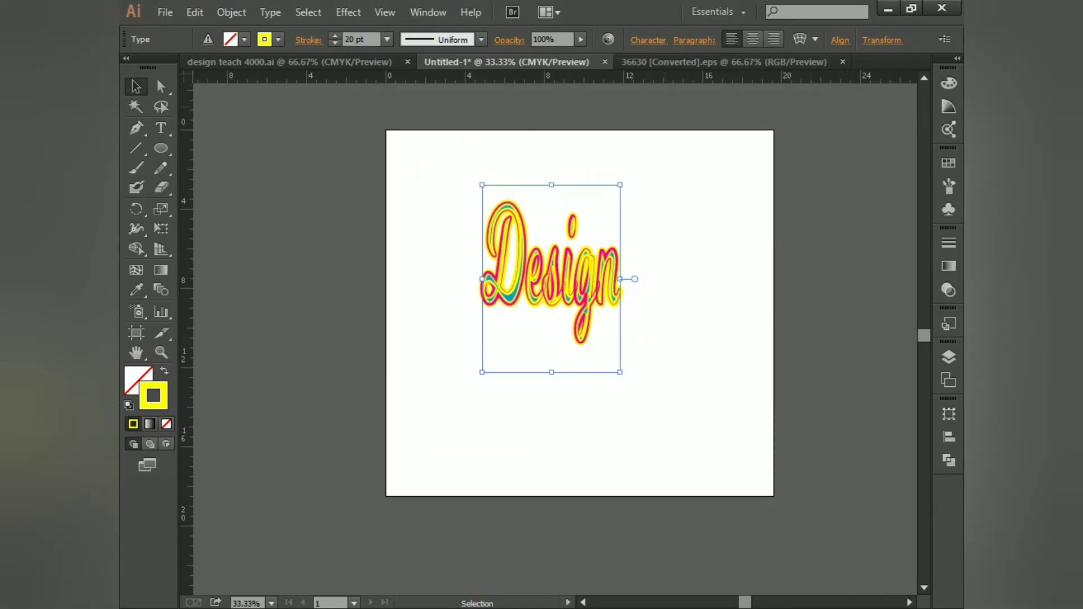
# In the 36630 [Converted].eps document, duplicate the parrot-cage artboard with its artwork three times, forming a two-by-two grid of artboards
pyautogui.click(723, 62)
pyautogui.moveTo(570, 282); pyautogui.dragTo(561, 285)
pyautogui.moveTo(435, 134); pyautogui.dragTo(564, 267)
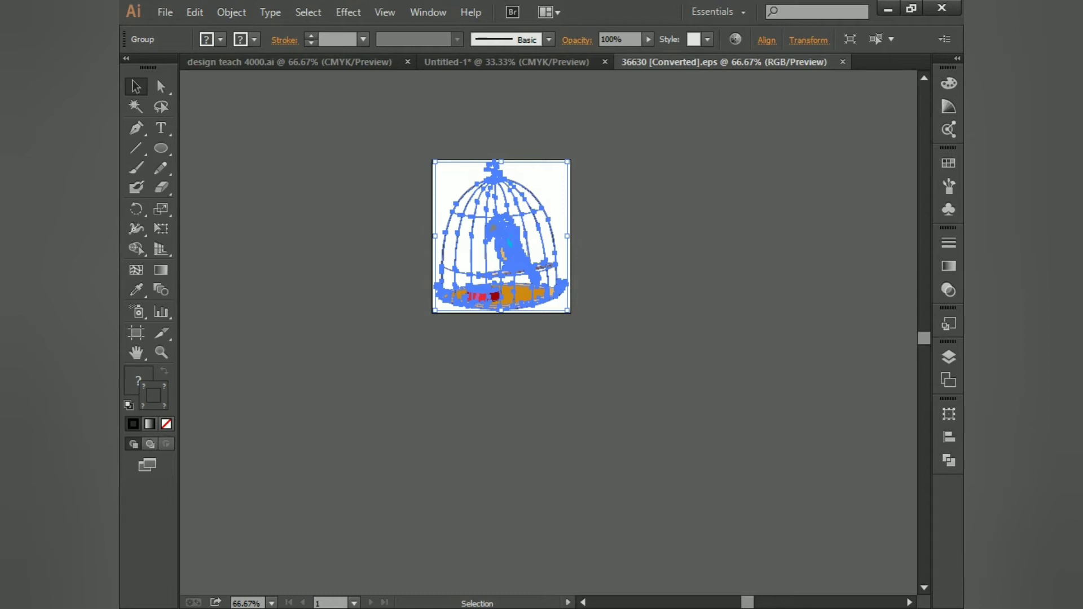
pyautogui.press('shift')
pyautogui.hotkey('shift', 'o')
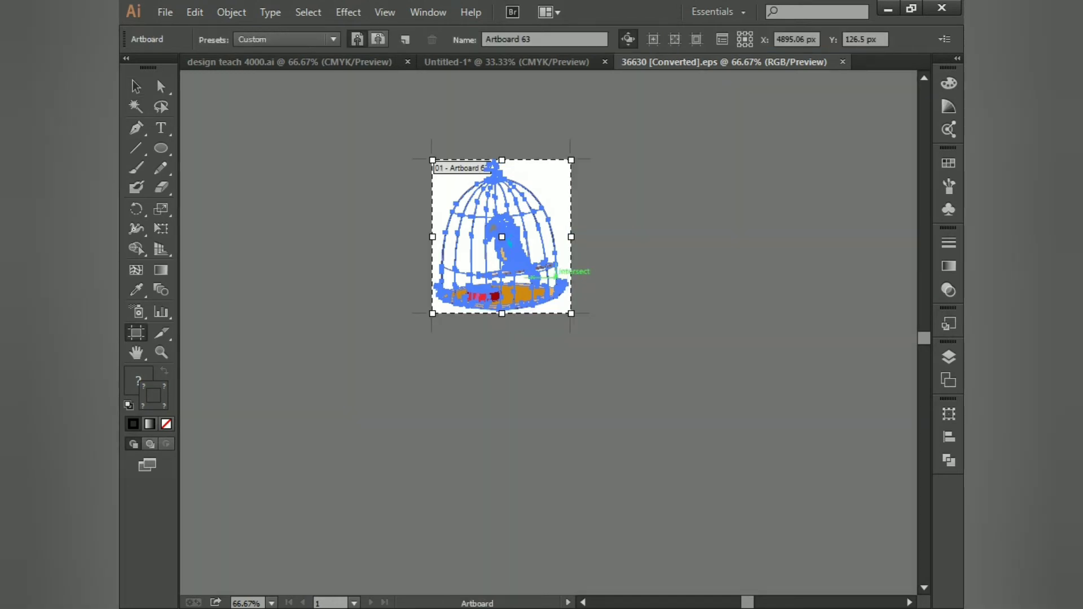
pyautogui.moveTo(501, 236); pyautogui.dragTo(689, 236)
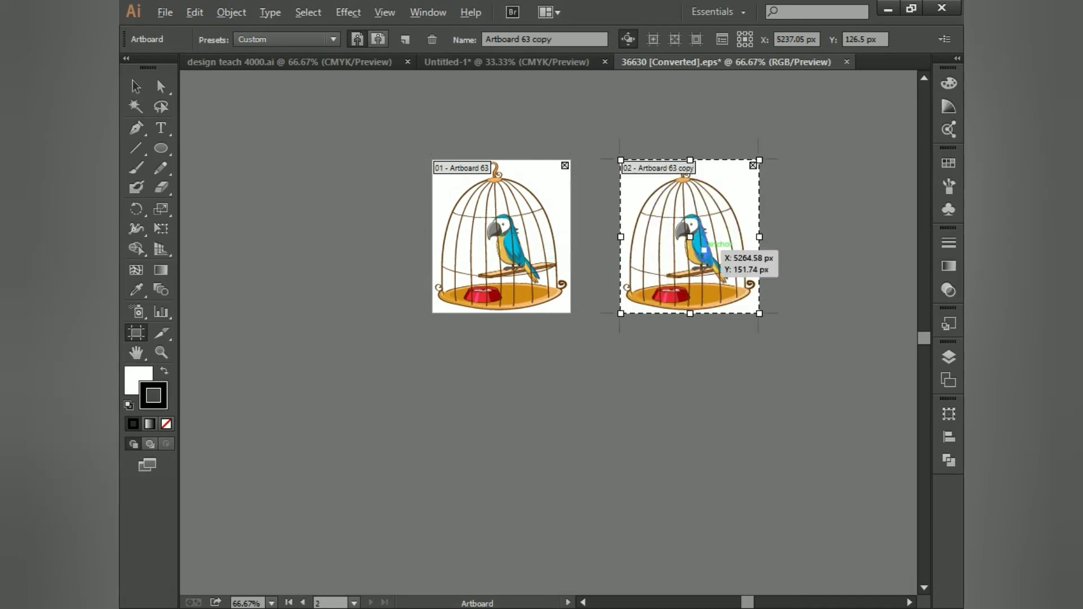
pyautogui.moveTo(705, 249); pyautogui.dragTo(516, 438)
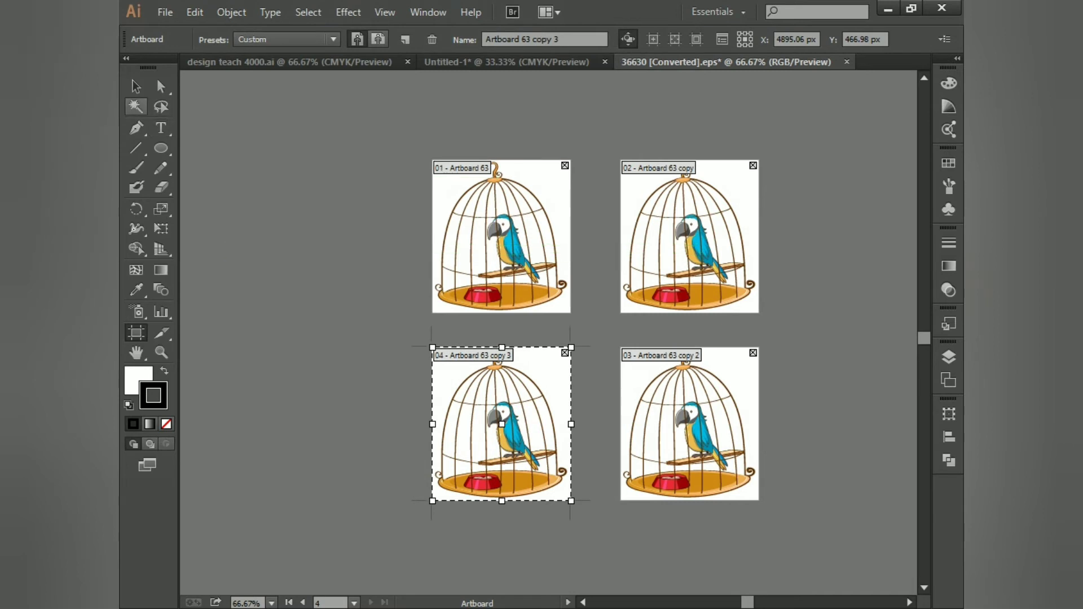
# Delete all the parrot-cage artwork from the four artboards
pyautogui.click(136, 86)
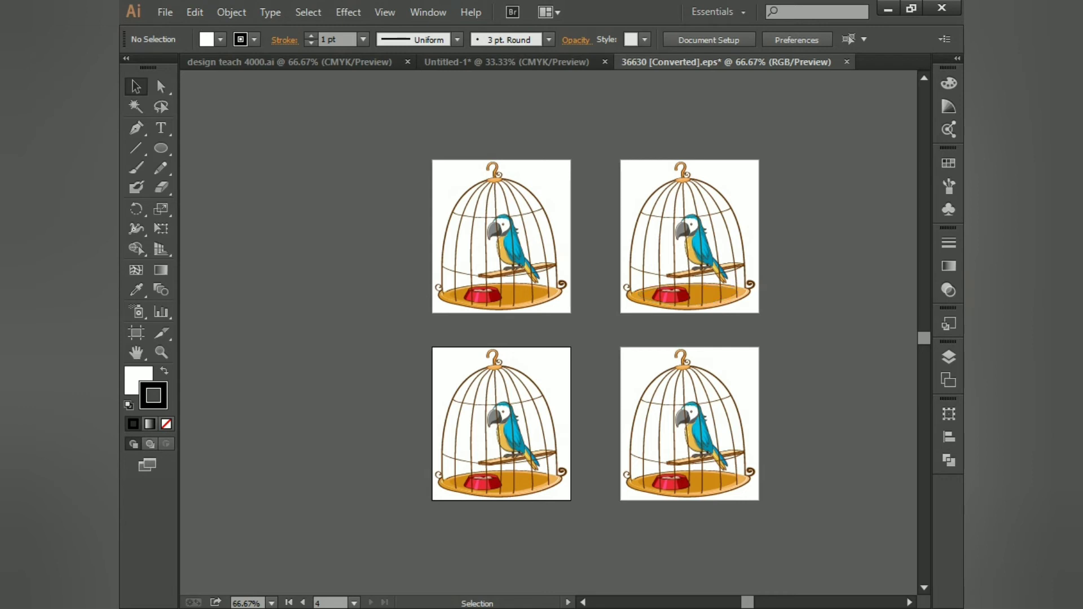
pyautogui.hotkey('ctrl', 'a')
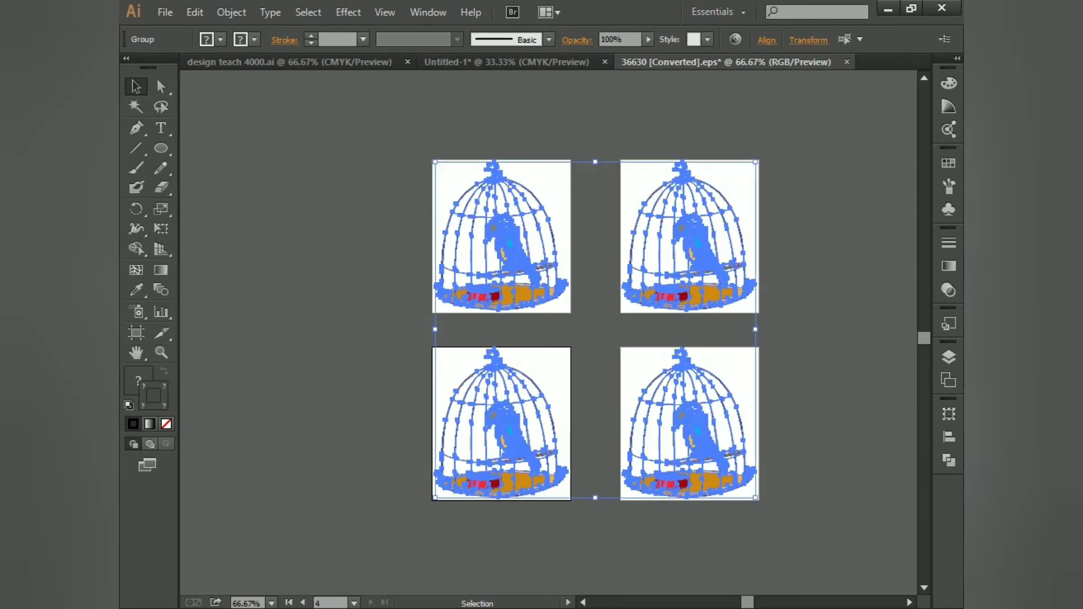
pyautogui.press('Delete')
# Draw a circle on the first artboard and swap its fill and stroke colours for a black fill with a white stroke
pyautogui.hotkey('ctrl', '=')
pyautogui.hotkey('ctrl', '=')
pyautogui.hotkey('ctrl', '=')
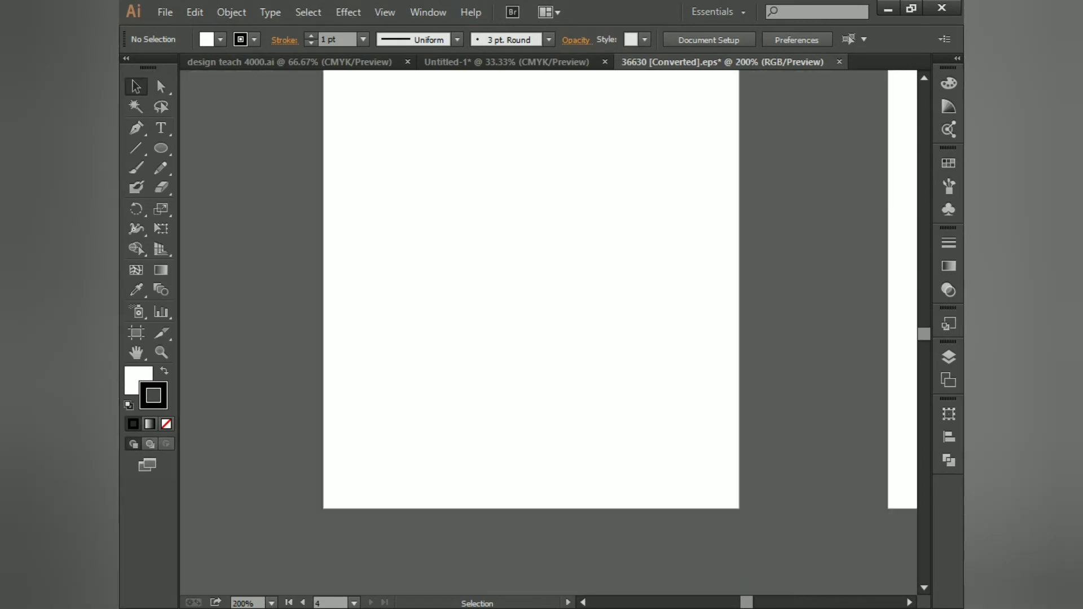
pyautogui.press('l')
pyautogui.moveTo(424, 148); pyautogui.dragTo(539, 263)
pyautogui.press('space')
pyautogui.moveTo(539, 262); pyautogui.dragTo(562, 327)
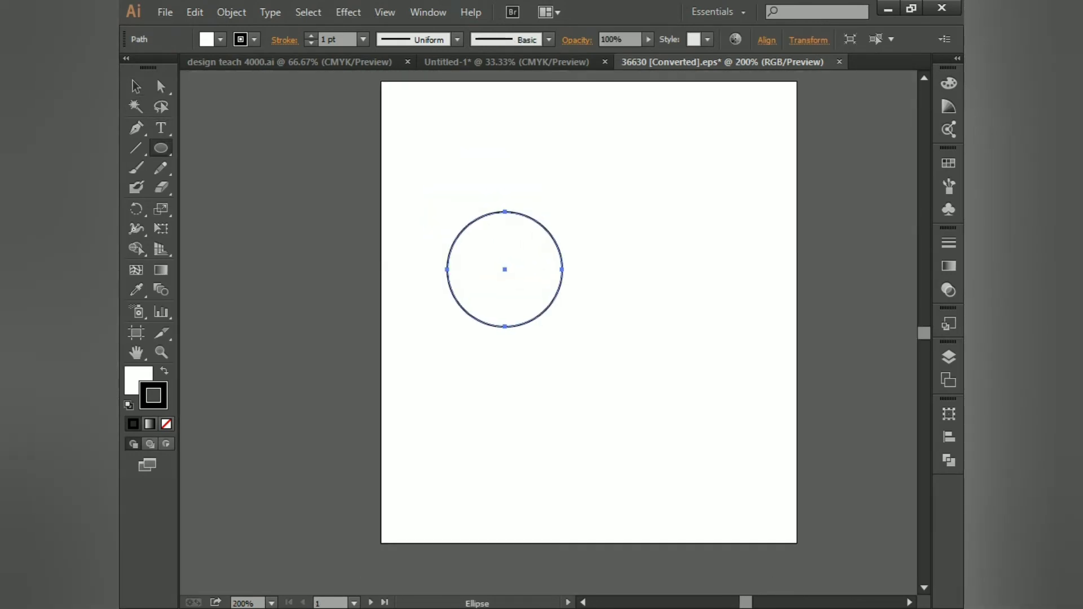
pyautogui.hotkey('shift', 'x')
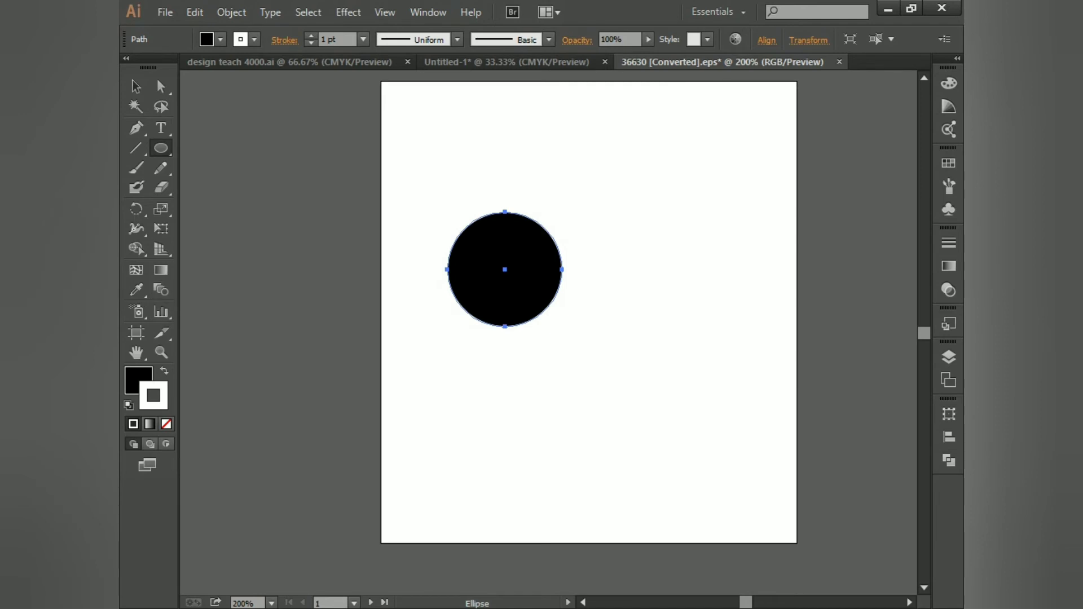
# Draw a black square beside the circle, without a stroke, and shift it slightly up and toward the circle
pyautogui.moveTo(447, 130); pyautogui.dragTo(509, 177)
pyautogui.press('Delete')
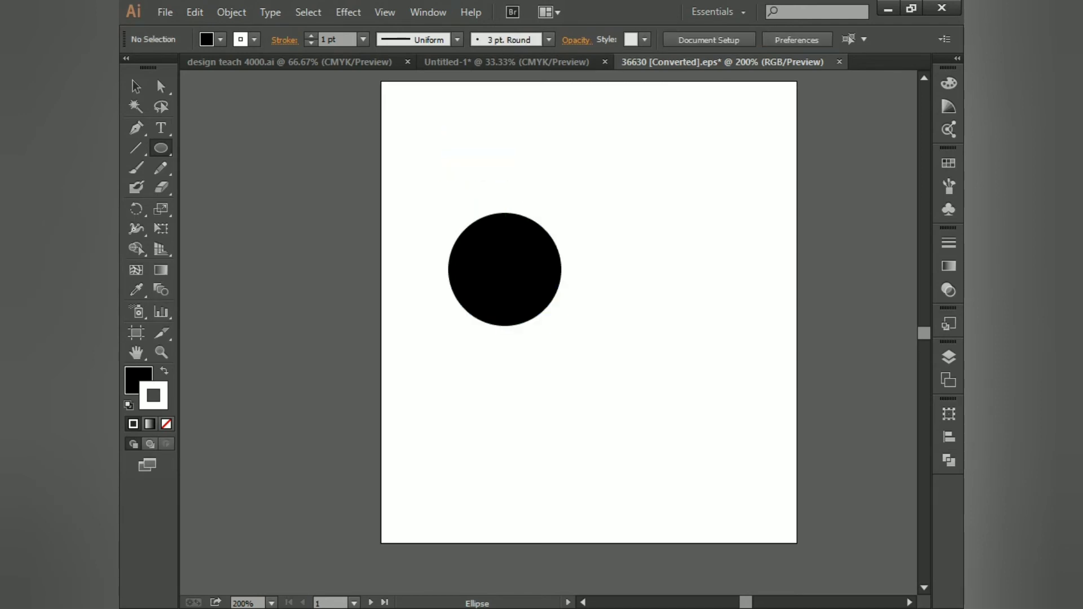
pyautogui.press('m')
pyautogui.moveTo(602, 174); pyautogui.dragTo(728, 300)
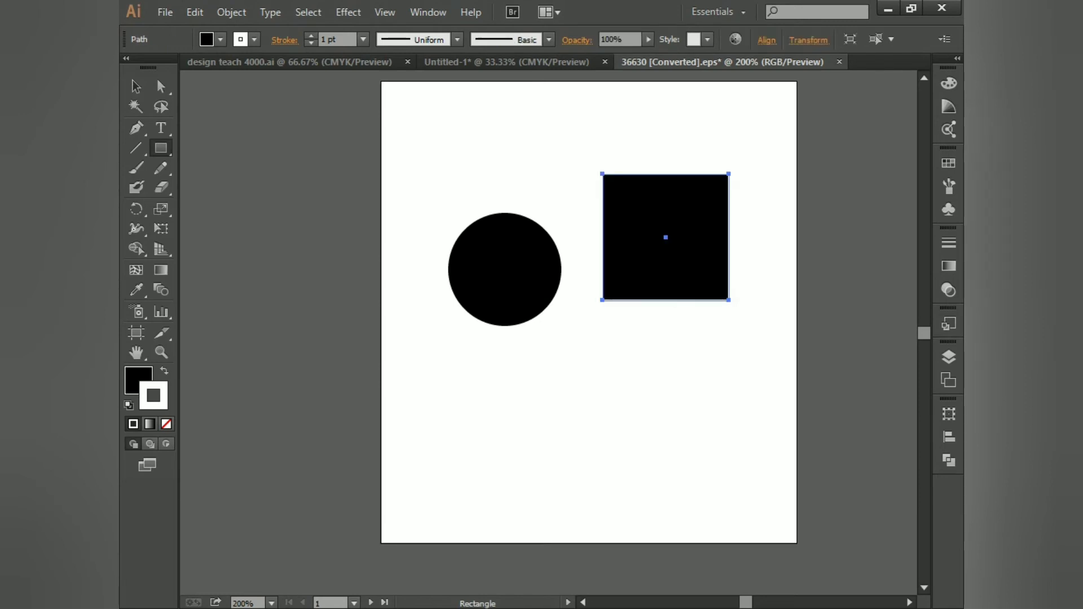
pyautogui.press('v')
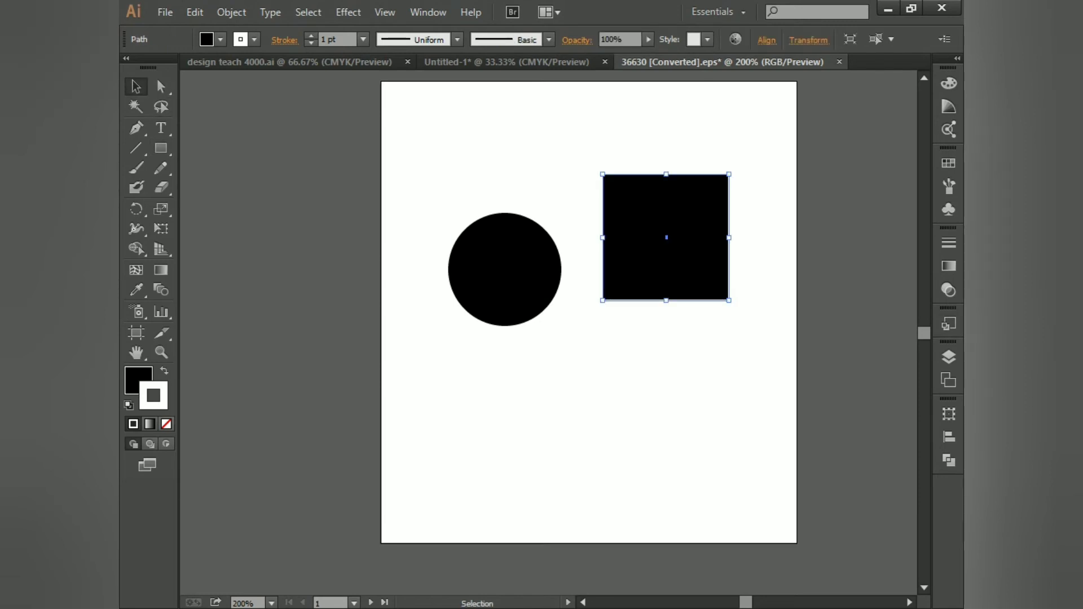
pyautogui.press('/')
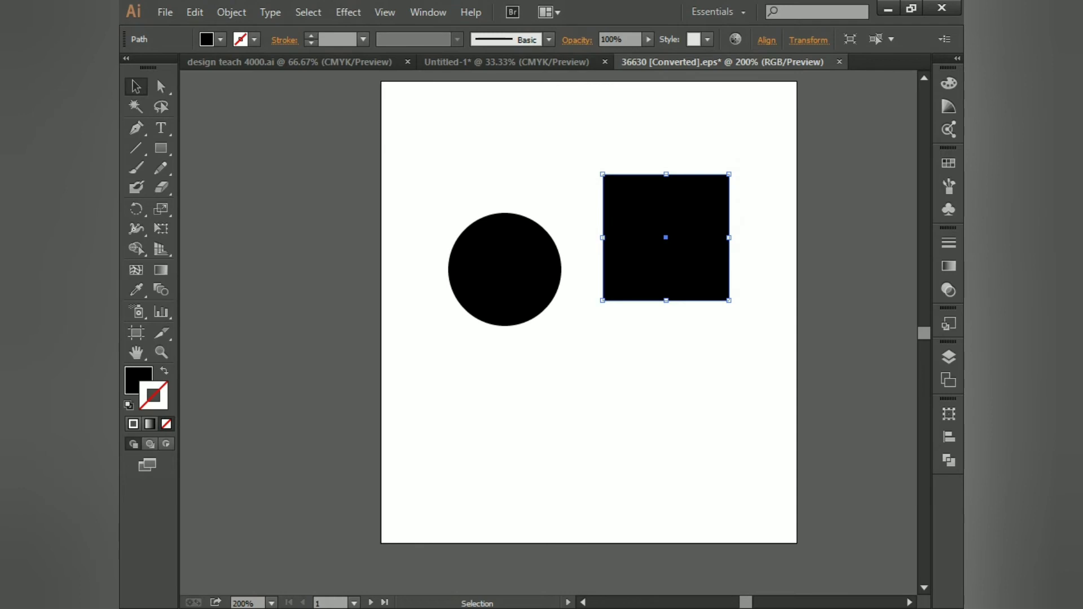
pyautogui.moveTo(665, 237); pyautogui.dragTo(641, 217)
# Fill the square with the light blue swatch, keep its stroke set to none, and deselect it
pyautogui.click(948, 162)
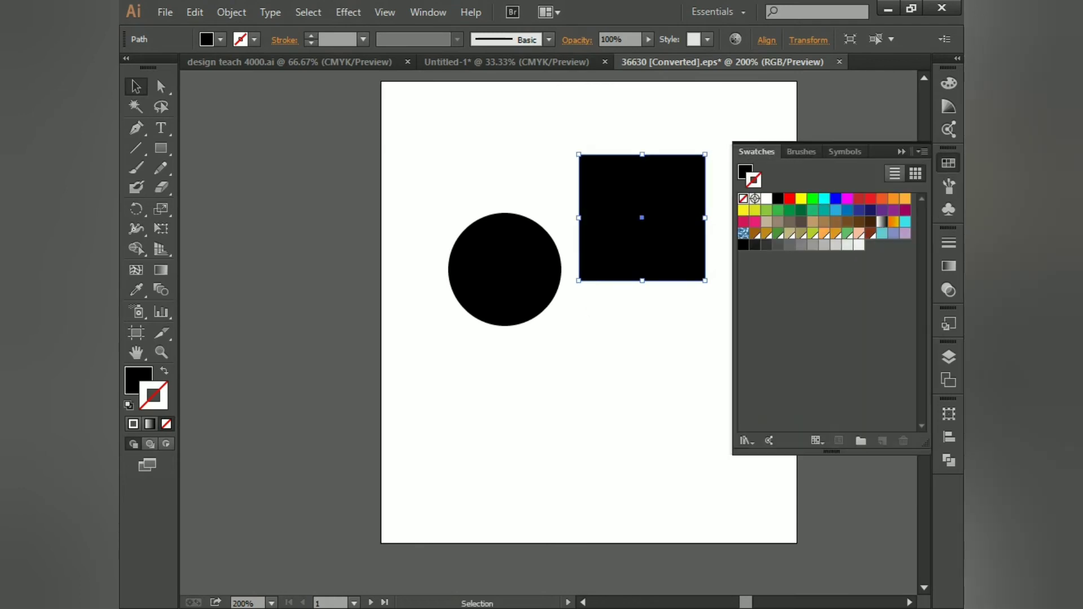
pyautogui.click(835, 209)
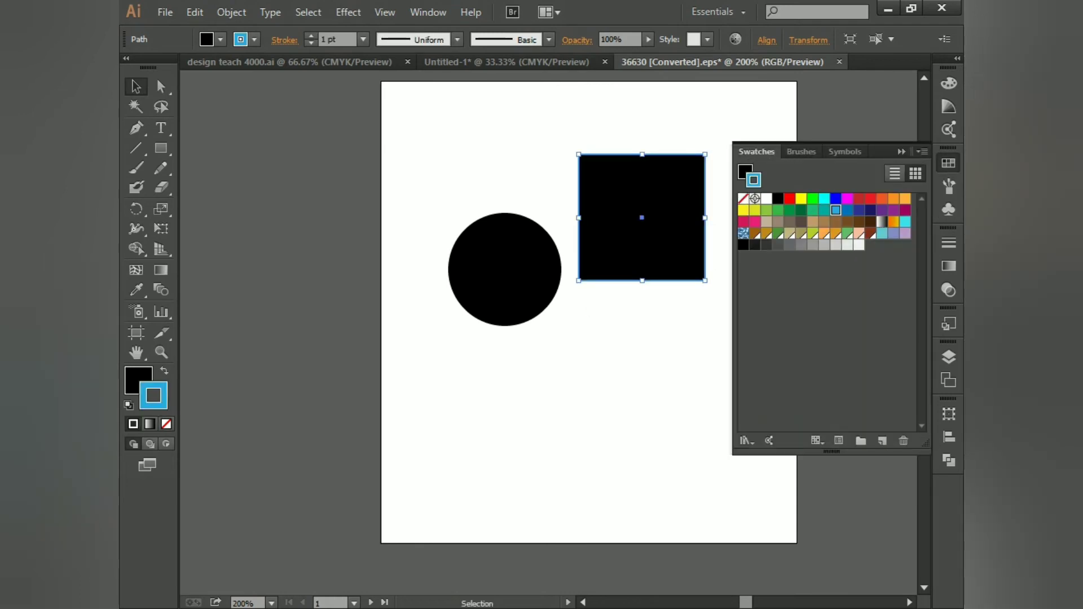
pyautogui.click(166, 424)
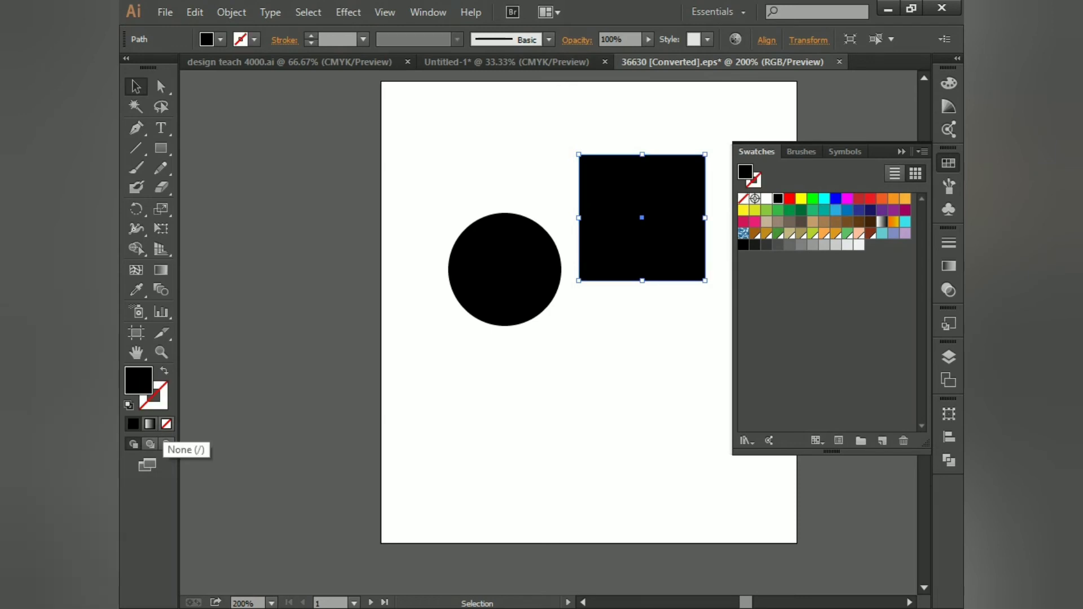
pyautogui.click(835, 210)
pyautogui.hotkey('ctrl', 'shift', 'a')
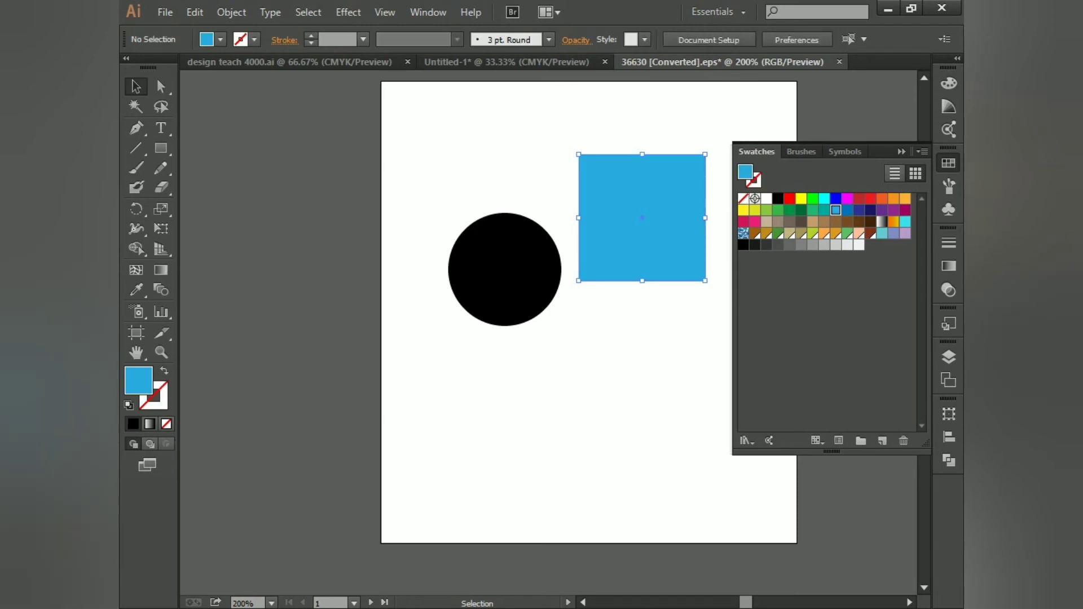
# Place the black circle directly beneath the repositioned blue square and set its white stroke's weight to 9 pt
pyautogui.moveTo(635, 253); pyautogui.dragTo(606, 241)
pyautogui.moveTo(503, 268); pyautogui.dragTo(613, 338)
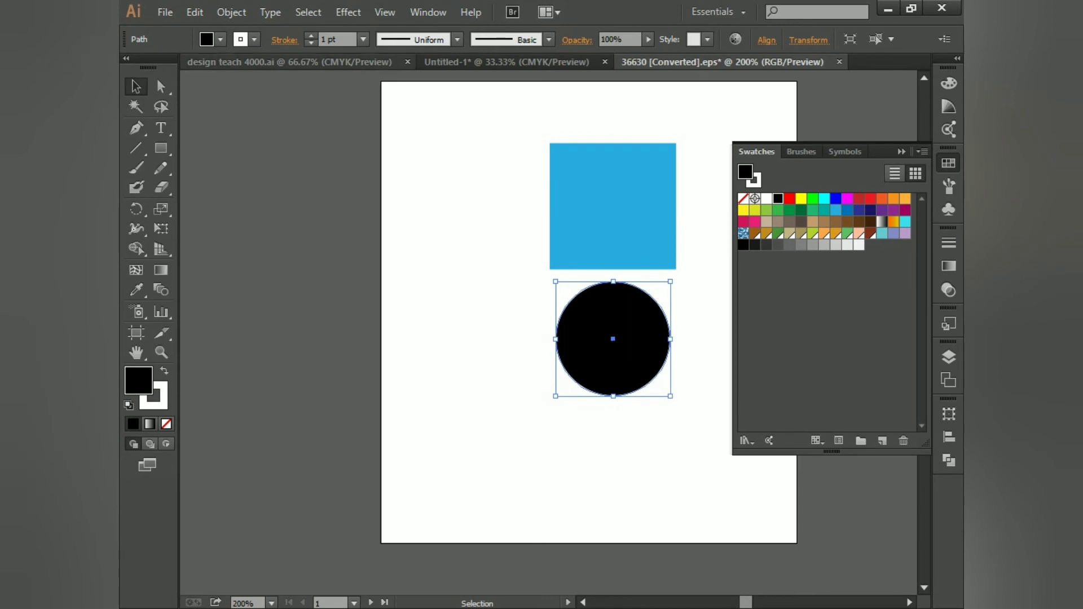
pyautogui.click(311, 35)
pyautogui.scroll(11, 337, 39)
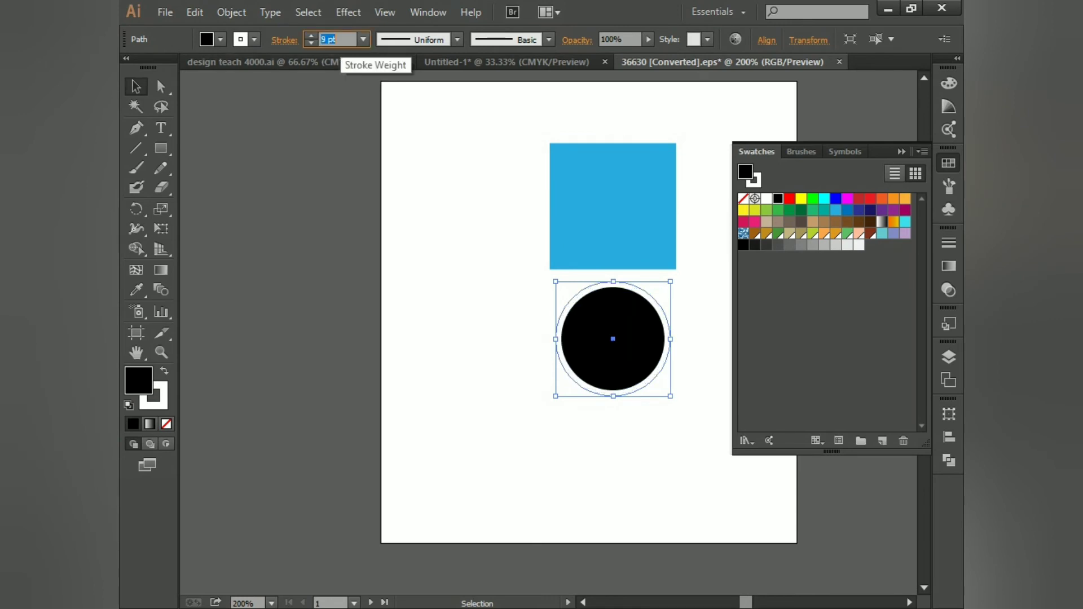
pyautogui.scroll(-4, 337, 40)
# Centre the black circle on the blue square's lower-right corner and bring it in front of the square
pyautogui.moveTo(613, 338); pyautogui.dragTo(671, 269)
pyautogui.rightClick(637, 299)
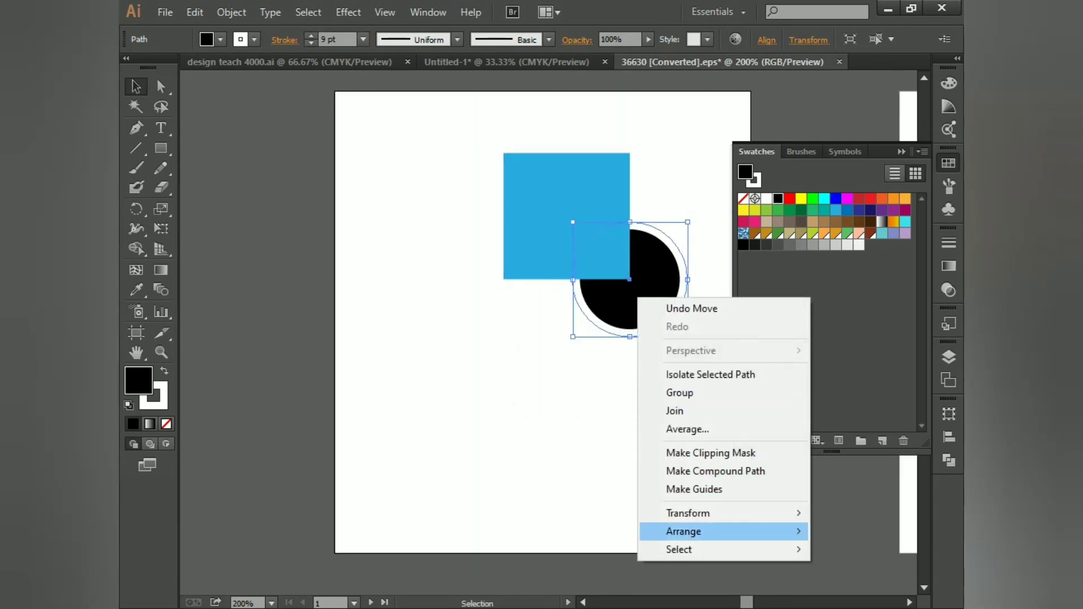
pyautogui.moveTo(683, 532)
pyautogui.click(564, 453)
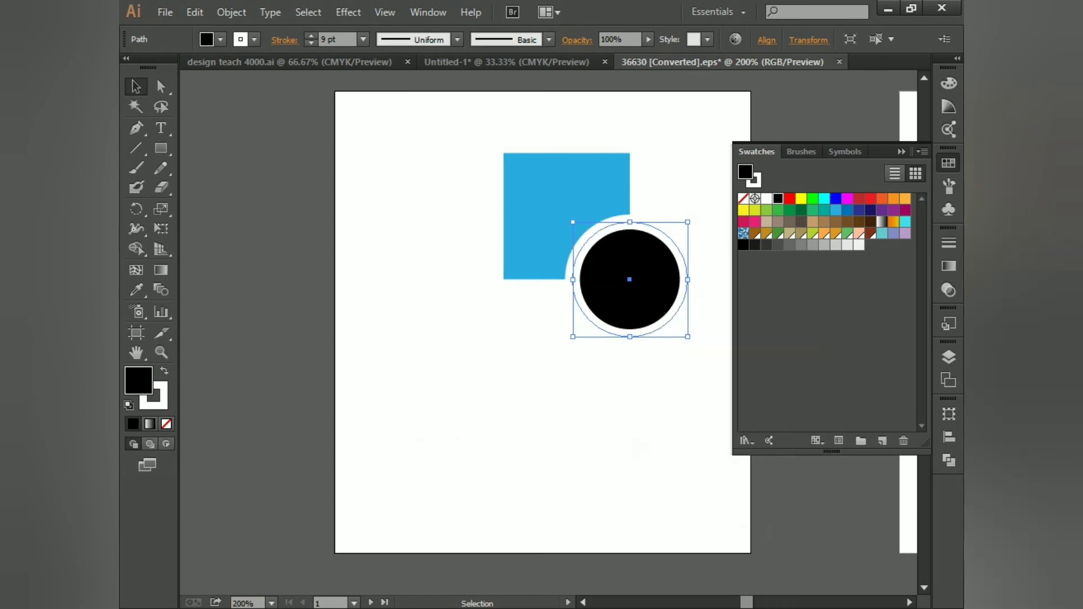
pyautogui.click(666, 198)
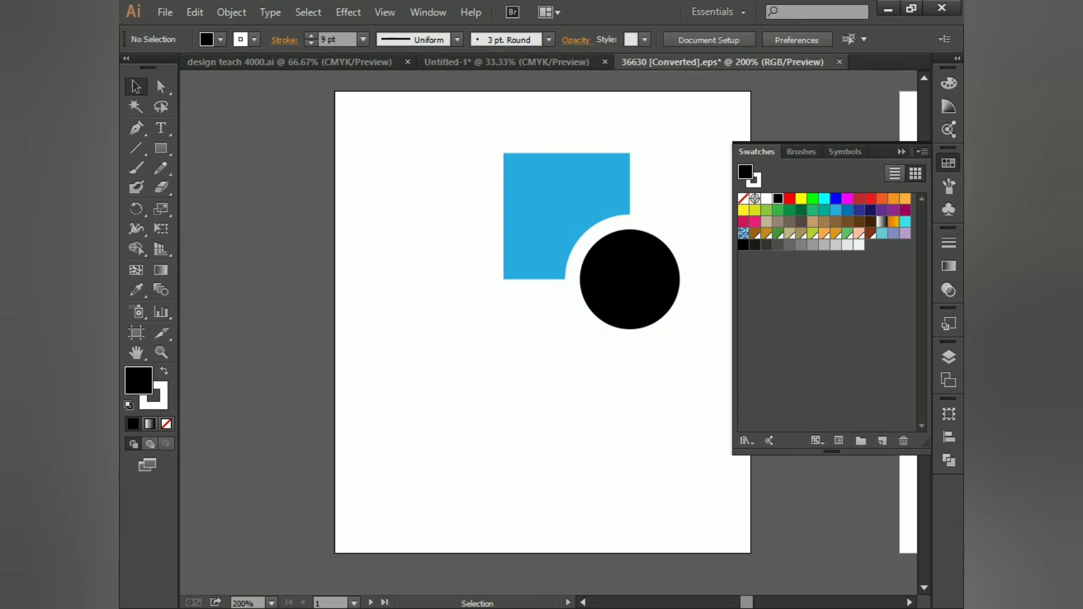
# Select the blue square and the black circle and expand only their strokes into shapes, leaving fills unexpanded
pyautogui.moveTo(533, 413); pyautogui.dragTo(681, 160)
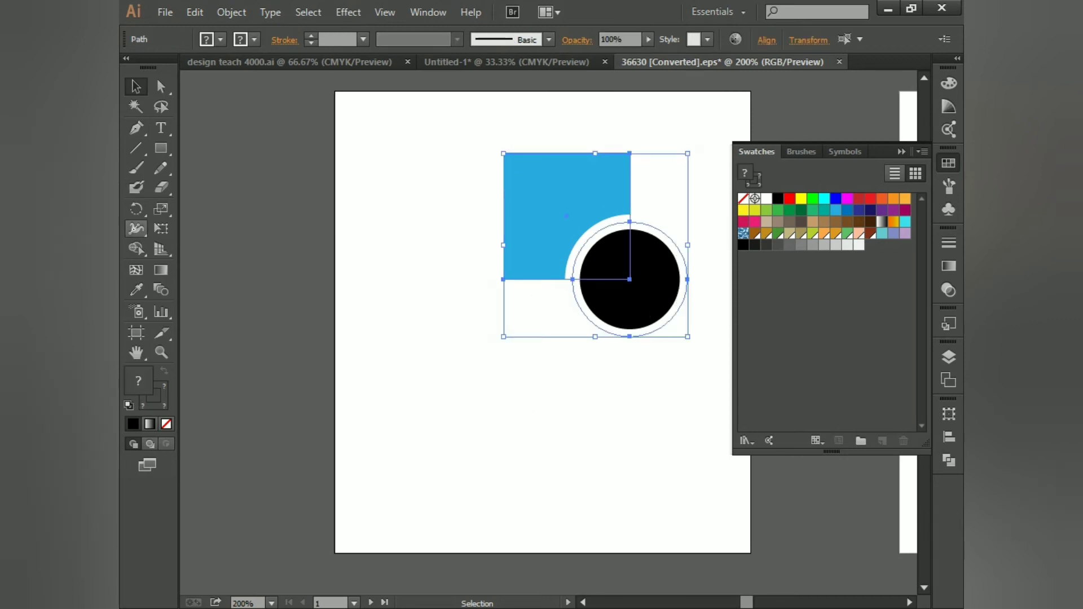
pyautogui.click(136, 249)
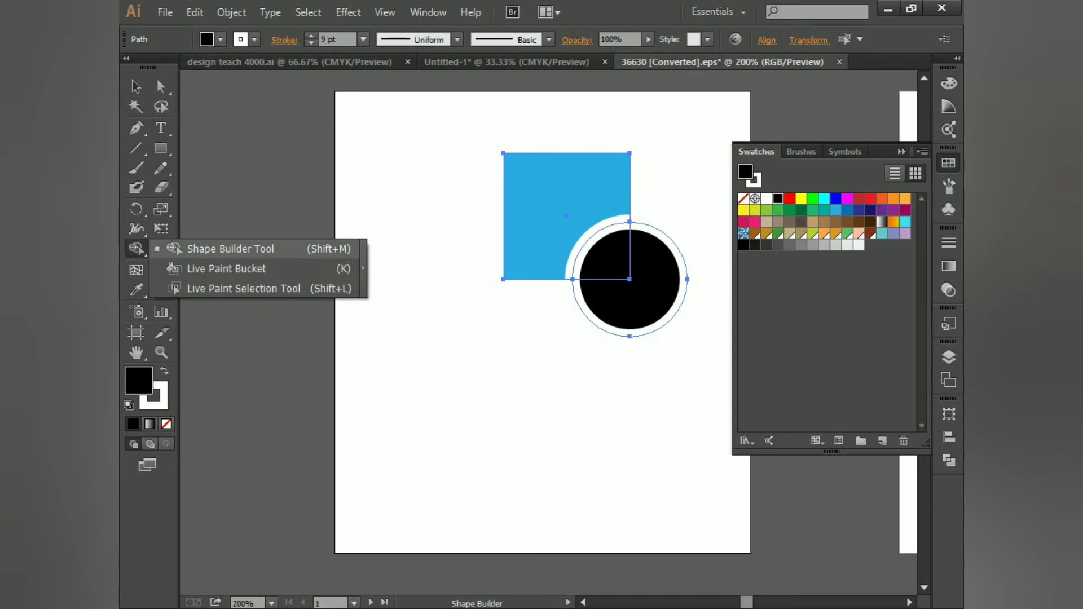
pyautogui.click(136, 86)
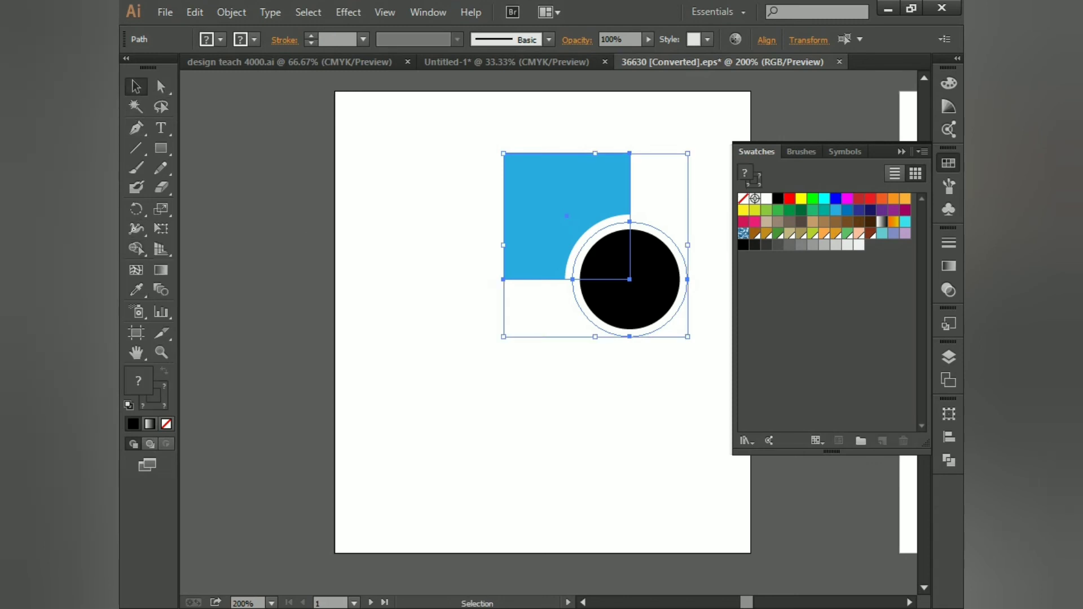
pyautogui.rightClick(612, 232)
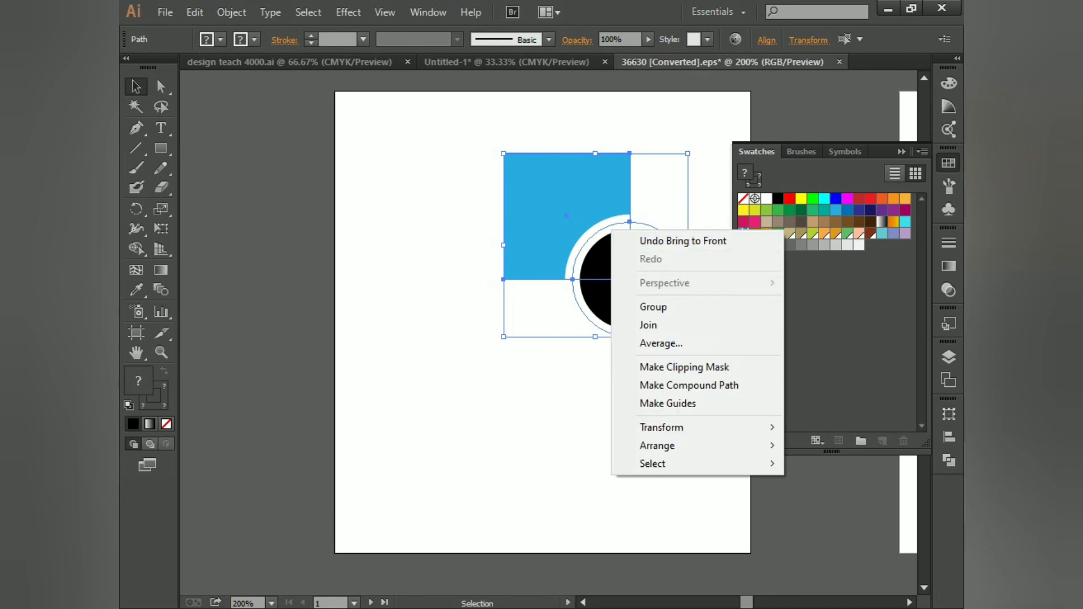
pyautogui.click(232, 12)
pyautogui.click(243, 186)
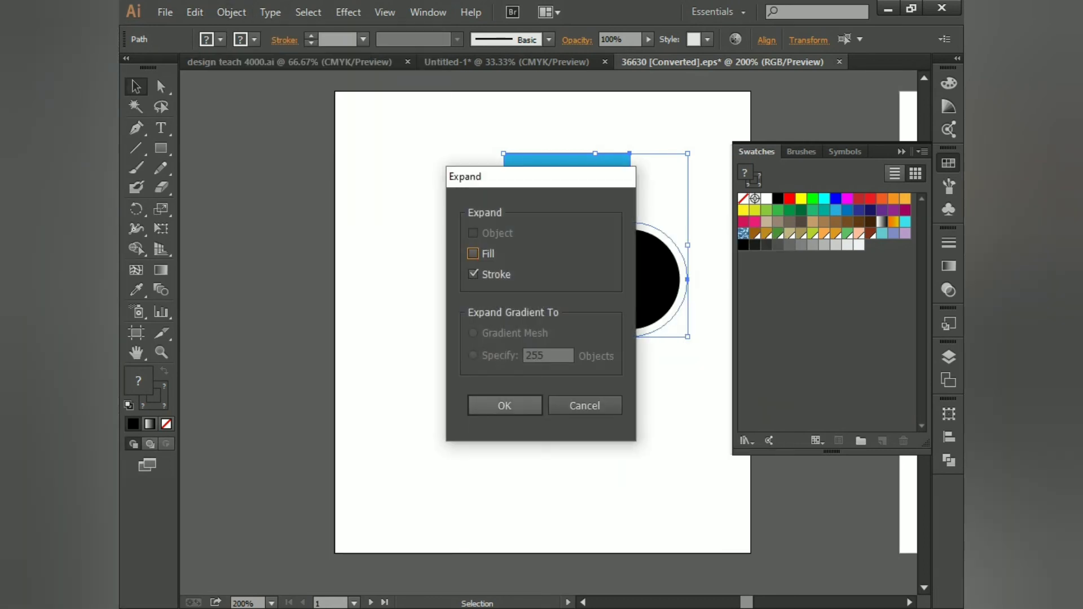
pyautogui.click(504, 405)
pyautogui.moveTo(504, 405); pyautogui.dragTo(474, 401)
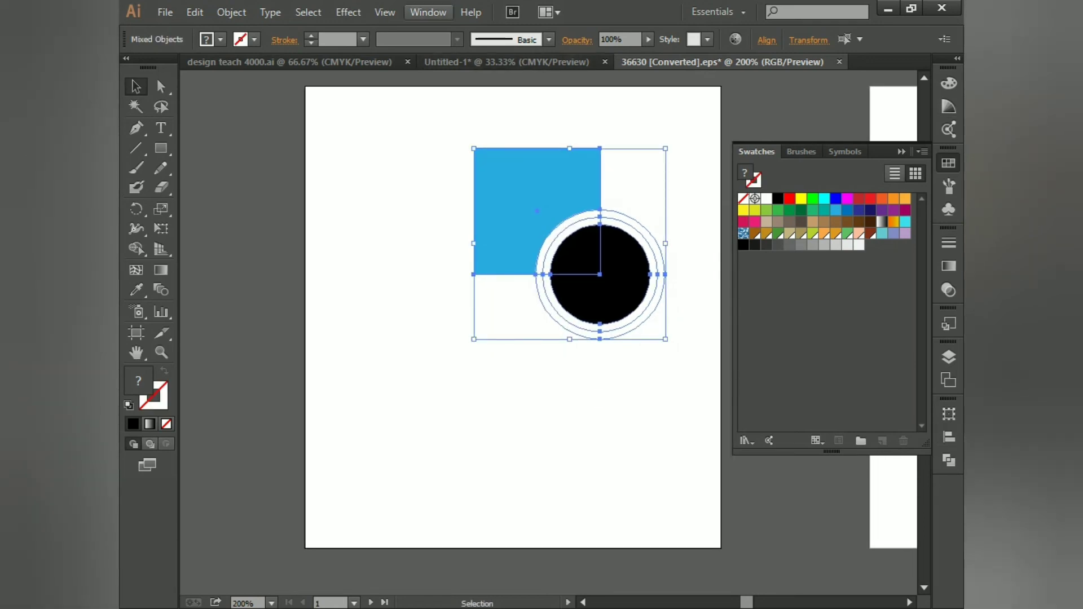
# Divide the overlapping square and circle shapes with Pathfinder and ungroup the resulting pieces
pyautogui.click(428, 12)
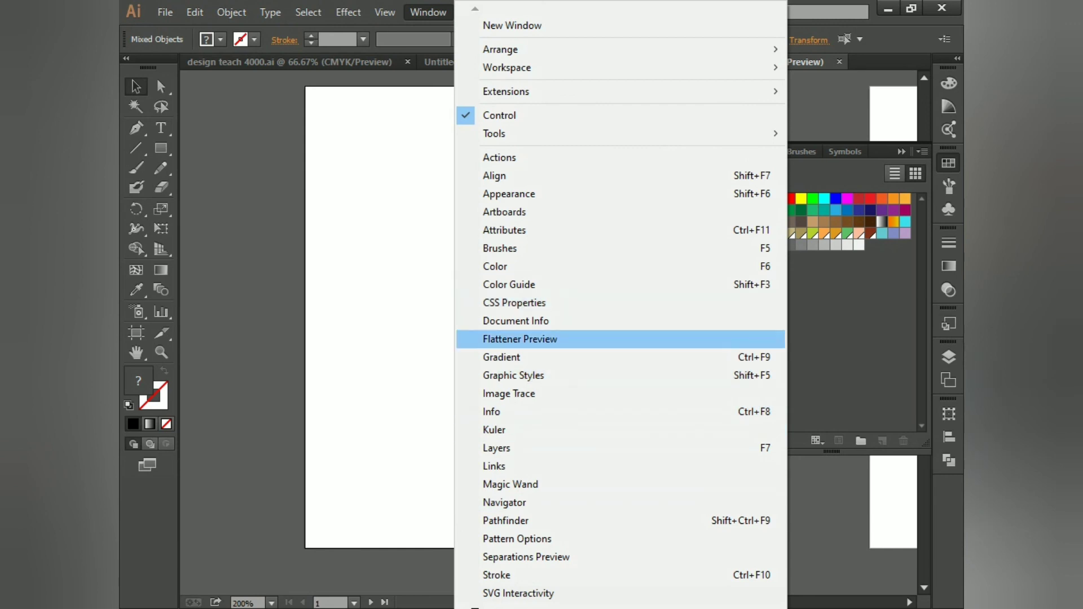
pyautogui.scroll(-8, 620, 575)
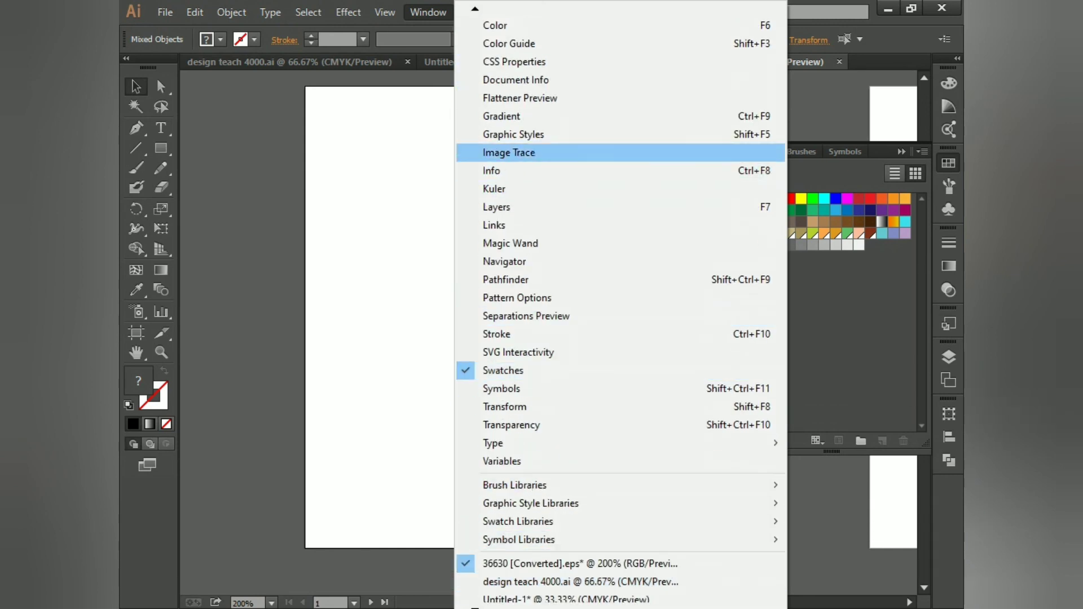
pyautogui.click(505, 279)
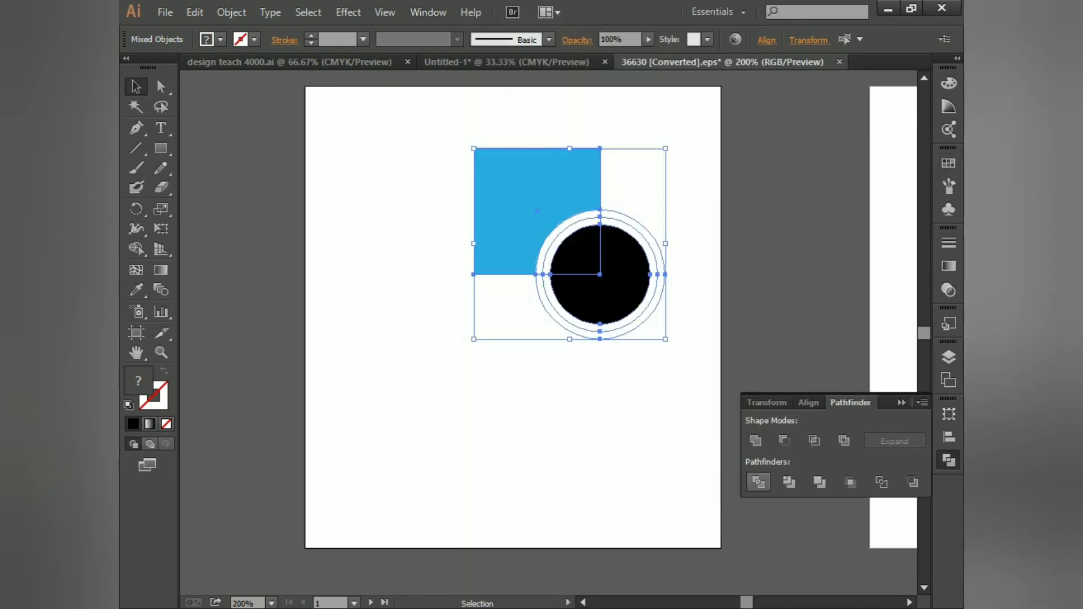
pyautogui.click(758, 482)
pyautogui.rightClick(596, 296)
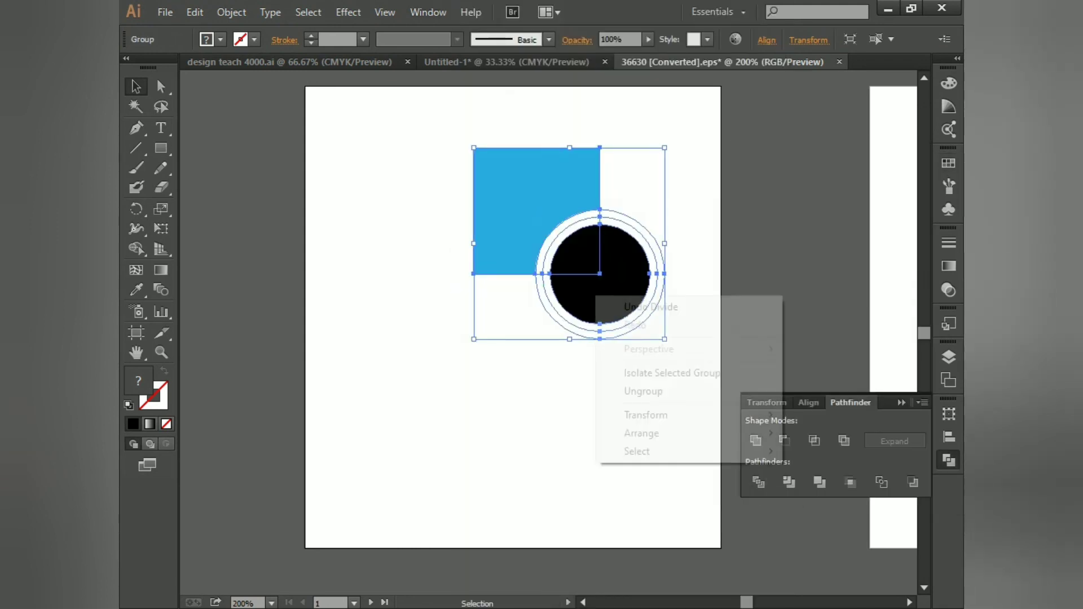
pyautogui.click(643, 390)
# Delete the outer white ring piece and the white ring pieces between the blue square and the black circle
pyautogui.click(555, 290)
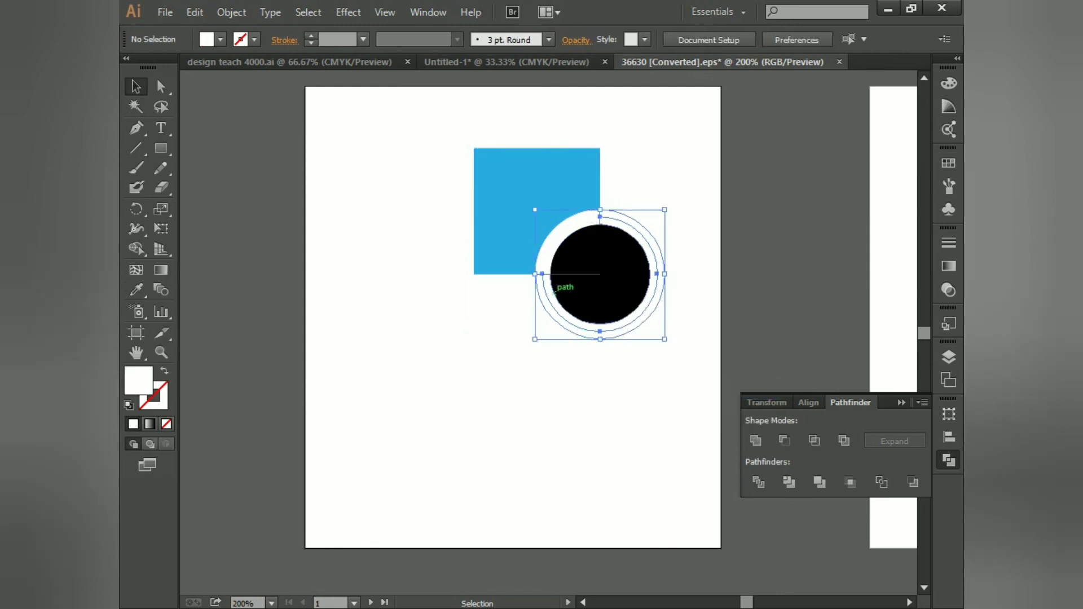
pyautogui.press('Delete')
pyautogui.click(555, 250)
pyautogui.press('Delete')
pyautogui.click(545, 243)
pyautogui.press('Delete')
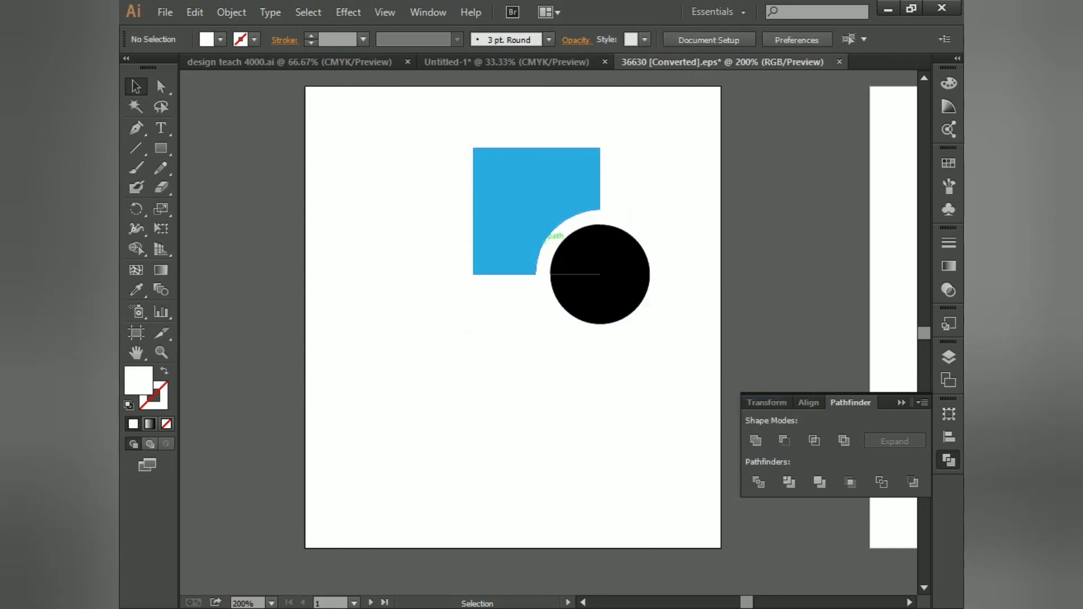
# Move the remaining artwork off the artboard onto the grey canvas and delete the leftover white ring around the circle
pyautogui.moveTo(415, 174); pyautogui.dragTo(701, 350)
pyautogui.moveTo(620, 254); pyautogui.dragTo(279, 318)
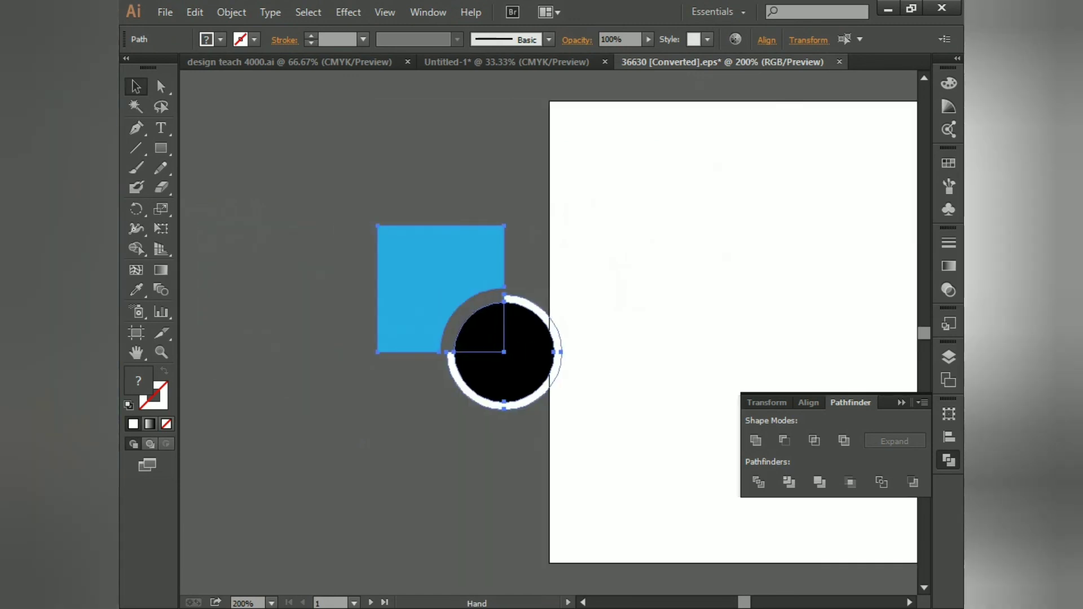
pyautogui.click(406, 412)
pyautogui.click(477, 398)
pyautogui.press('Delete')
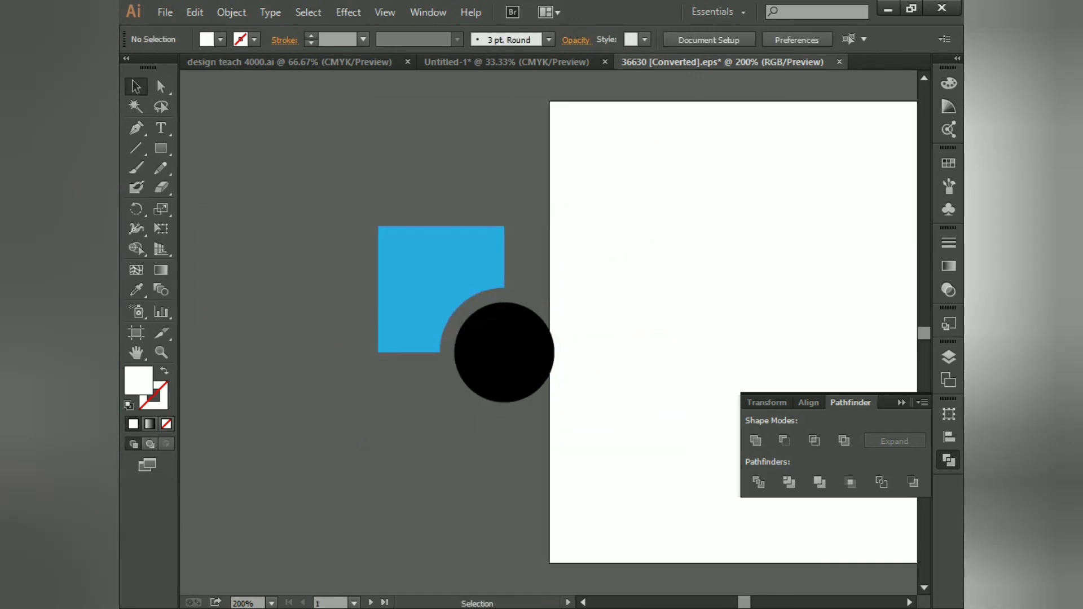
# Delete the three-quarter part of the black circle that lies outside the square's corner
pyautogui.scroll(4, 498, 324)
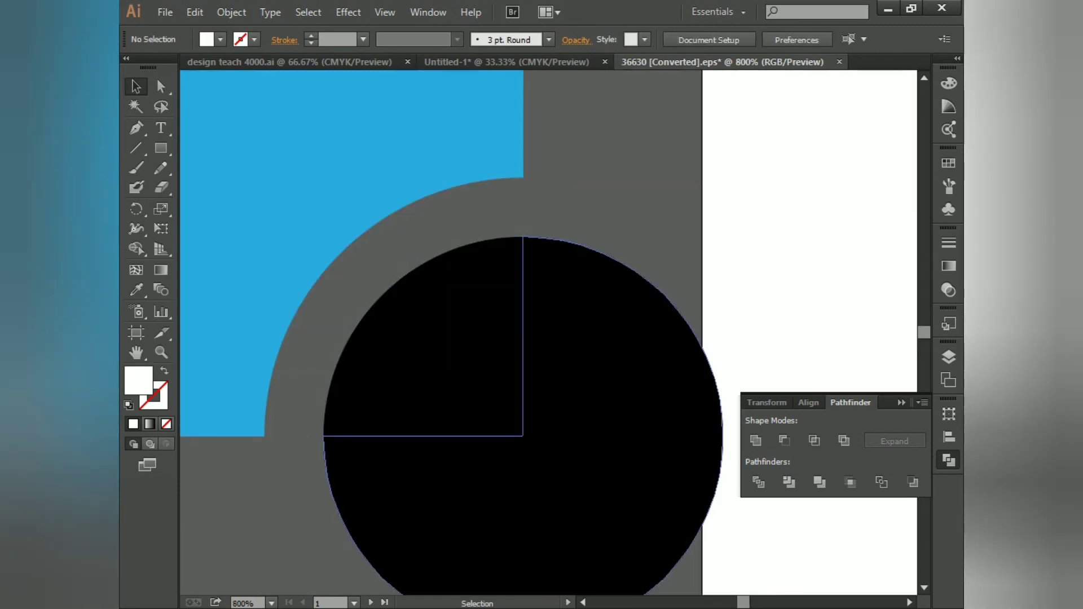
pyautogui.moveTo(563, 454); pyautogui.dragTo(840, 265)
pyautogui.press('Delete')
# Recolour the remaining black quarter circle with the square's light blue using the Eyedropper
pyautogui.click(462, 367)
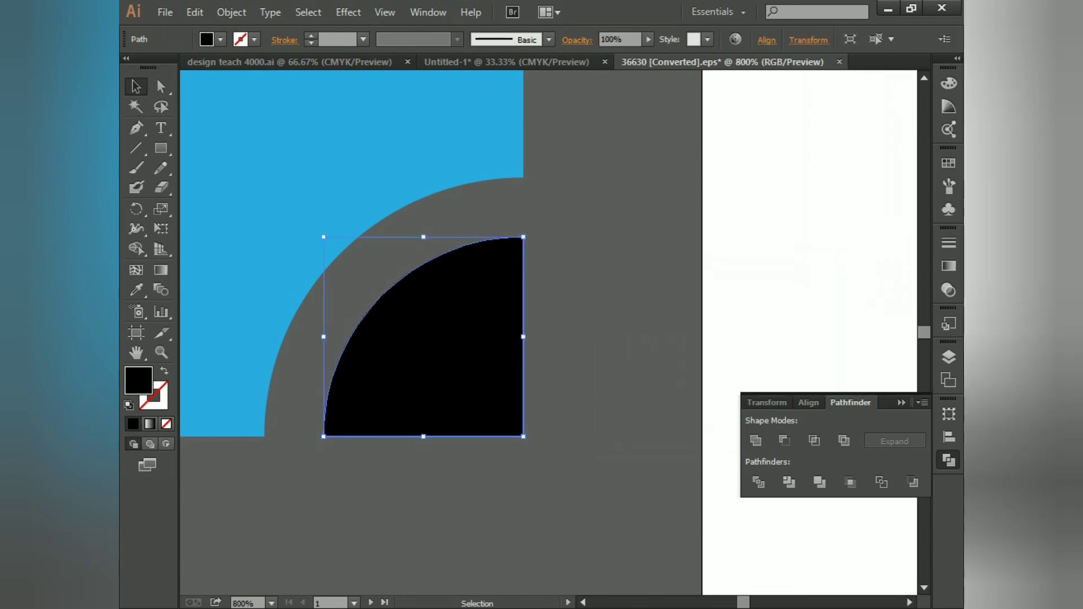
pyautogui.press('i')
pyautogui.click(316, 220)
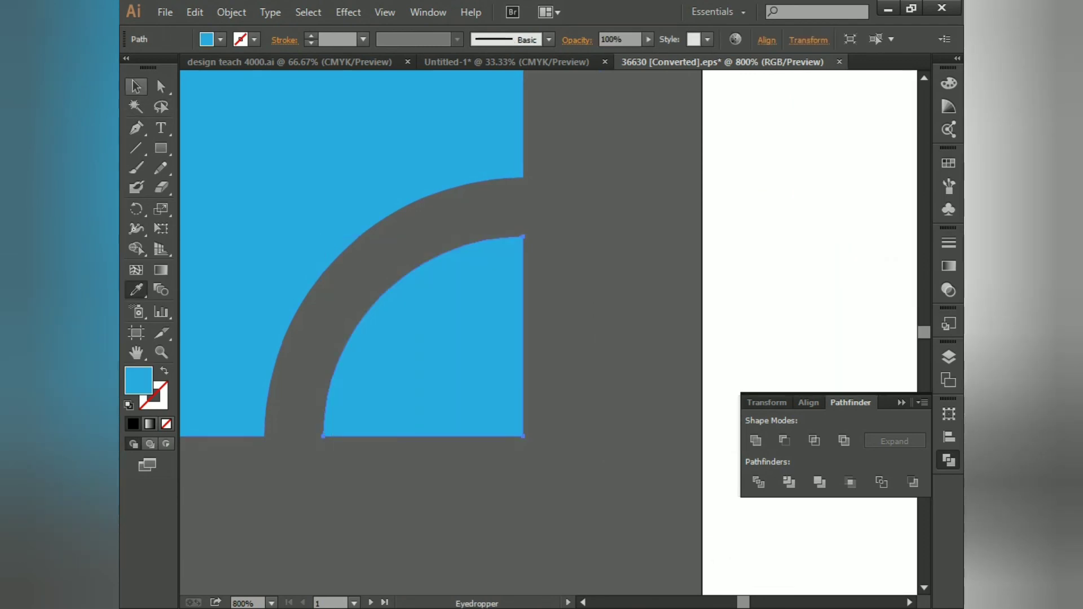
pyautogui.click(136, 87)
# Select both blue pieces to check the cut-out square, clear the selection, and hide the Pathfinder controls
pyautogui.scroll(-2, 433, 292)
pyautogui.moveTo(492, 244); pyautogui.dragTo(558, 260)
pyautogui.moveTo(601, 249); pyautogui.dragTo(451, 434)
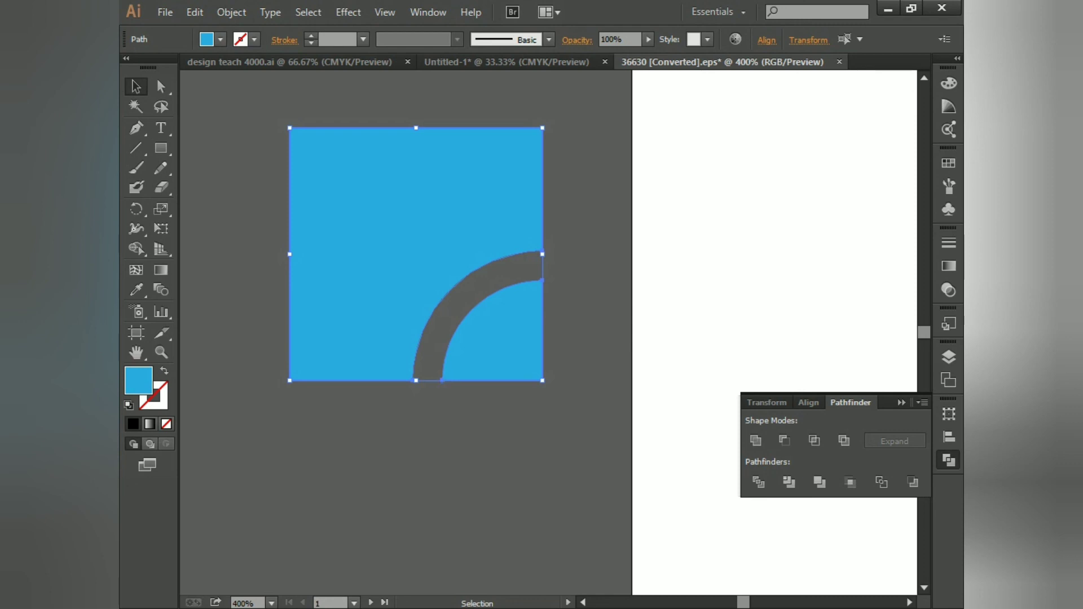
pyautogui.scroll(-3, 638, 335)
pyautogui.moveTo(637, 335); pyautogui.dragTo(433, 289)
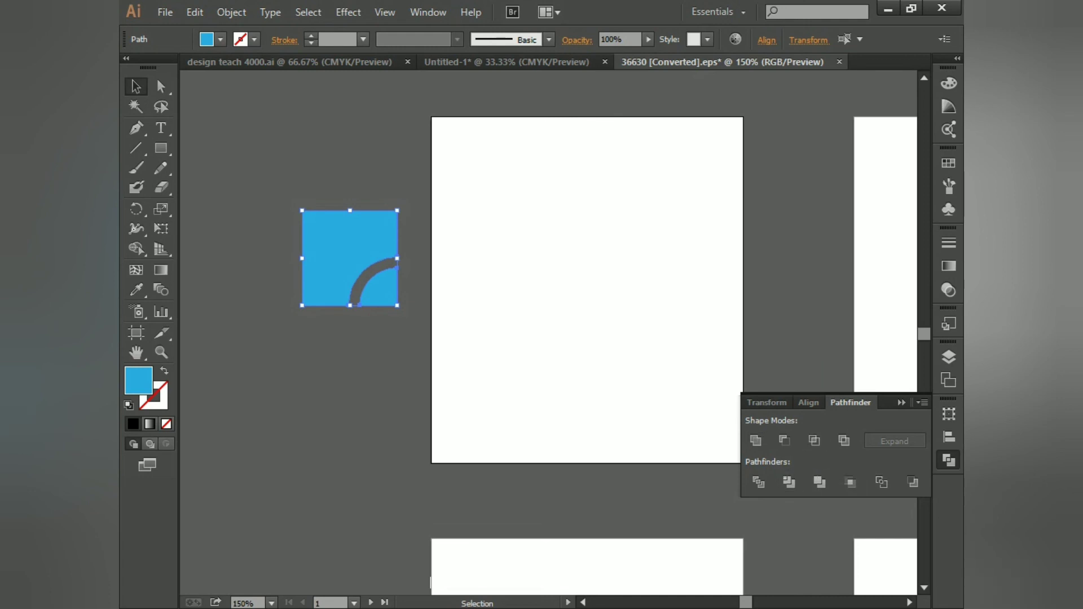
pyautogui.click(922, 402)
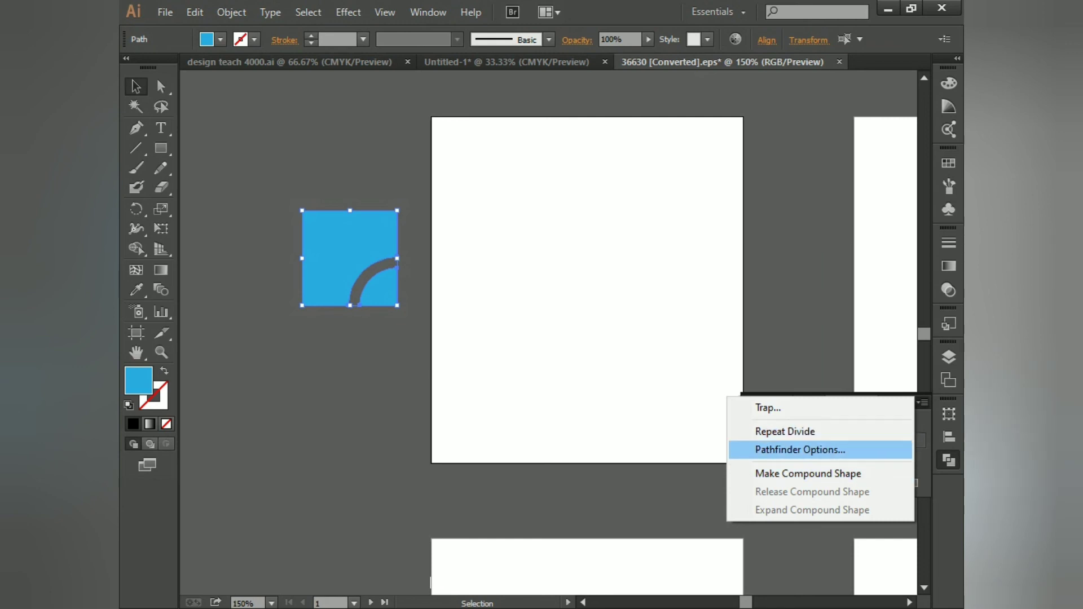
pyautogui.hotkey('ctrl', 'shift', 'a')
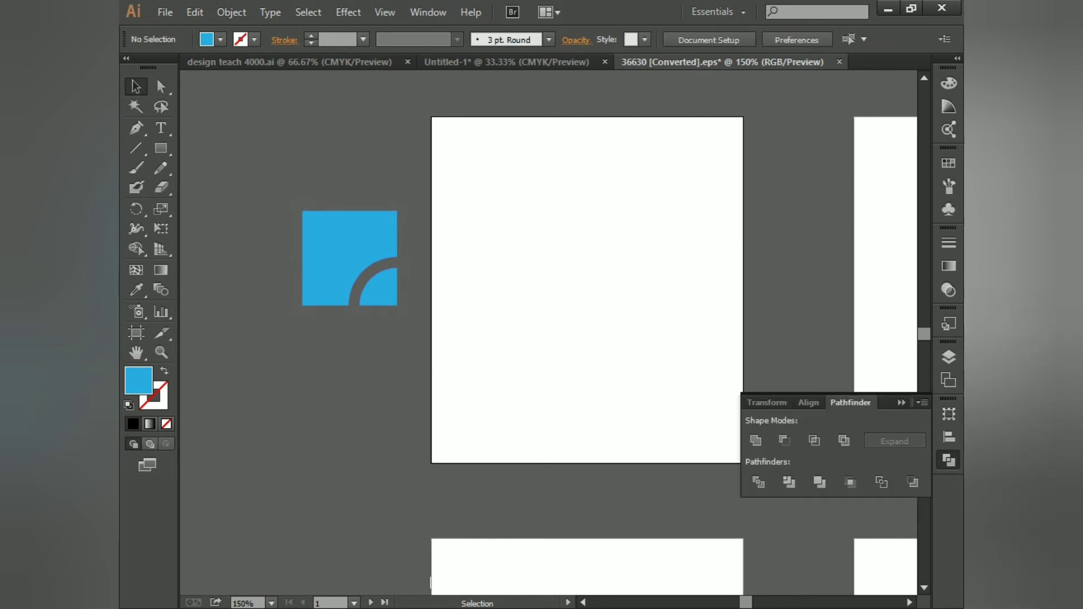
pyautogui.click(901, 402)
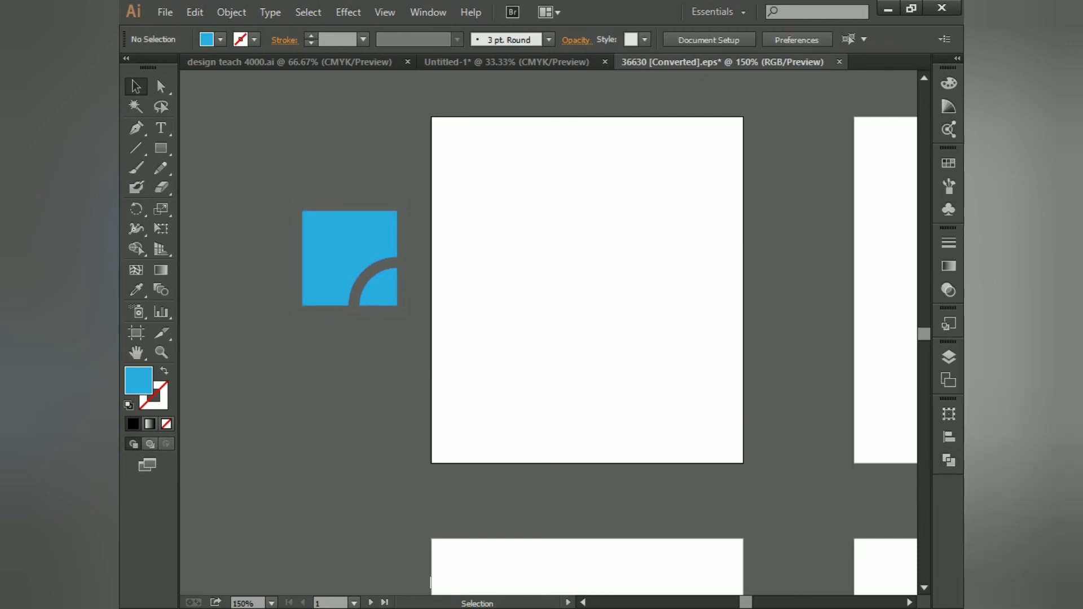